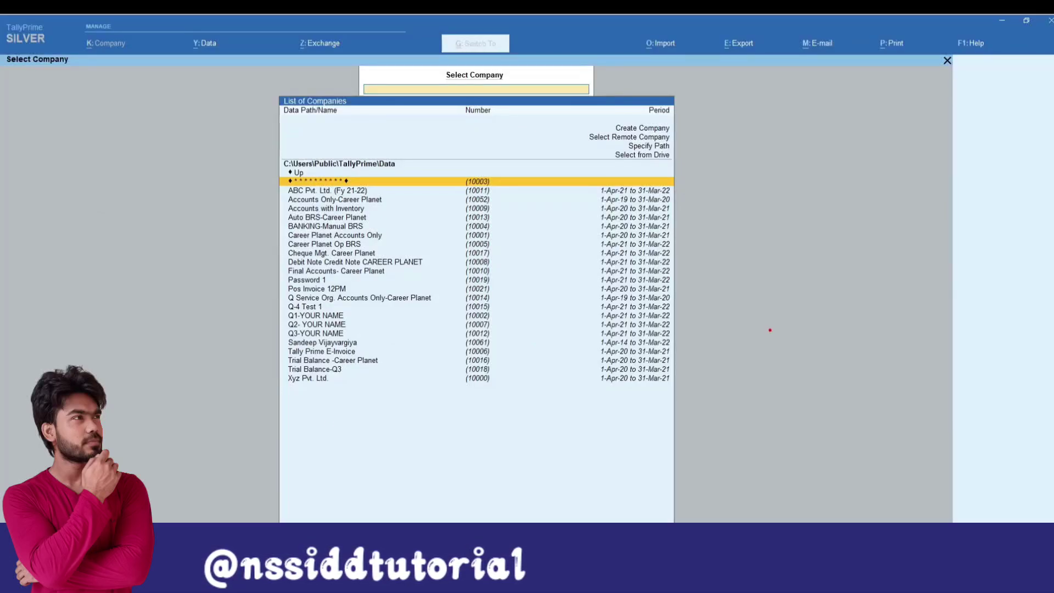
left_click_drag(315, 456, 316, 473)
mouse_move(342, 463)
left_mouse_down()
mouse_move(347, 425)
mouse_move(368, 445)
left_mouse_up()
left_click_drag(345, 443, 369, 429)
mouse_move(381, 413)
left_mouse_down()
mouse_move(393, 432)
mouse_move(414, 401)
mouse_move(428, 410)
mouse_move(434, 396)
mouse_move(444, 404)
left_mouse_up()
left_click_drag(446, 379, 455, 388)
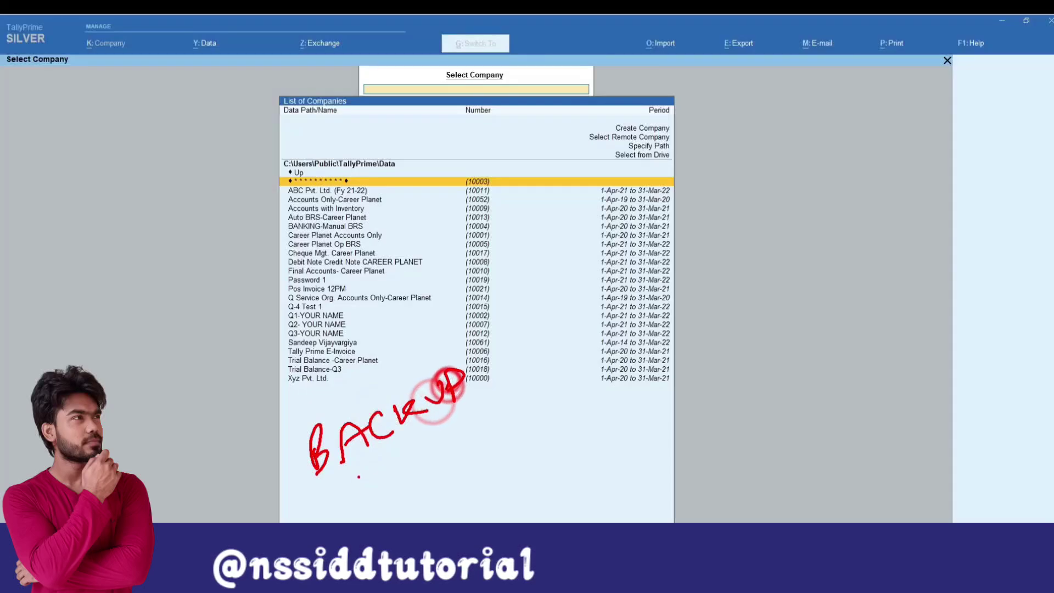
left_click_drag(302, 499, 508, 404)
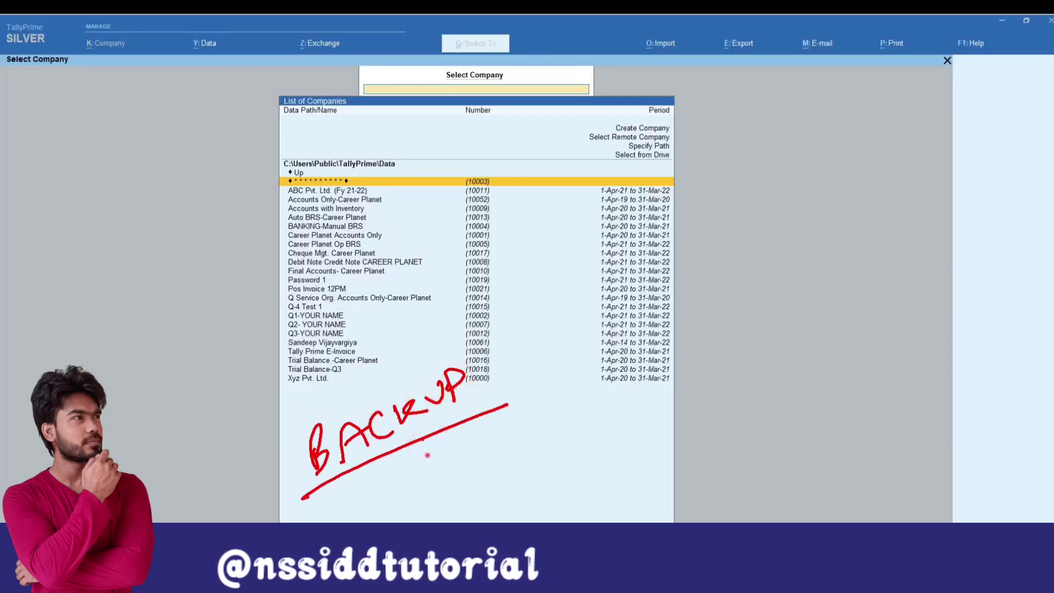
left_click_drag(427, 445, 423, 481)
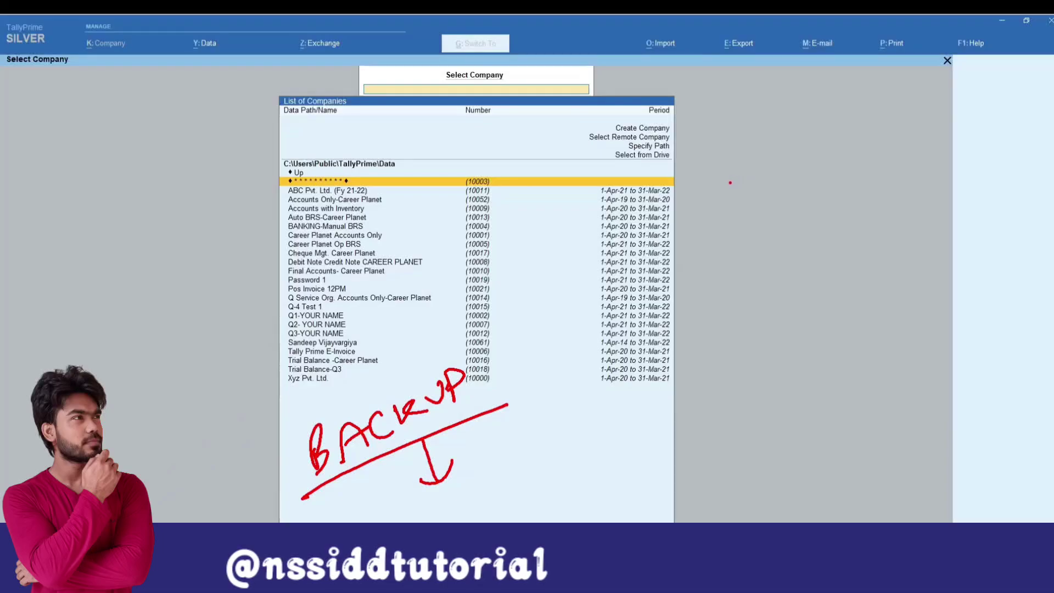
left_click_drag(722, 185, 772, 184)
mouse_move(786, 164)
left_mouse_down()
mouse_move(791, 198)
mouse_move(788, 180)
left_mouse_up()
mouse_move(730, 246)
left_mouse_down()
mouse_move(803, 231)
mouse_move(782, 256)
left_mouse_up()
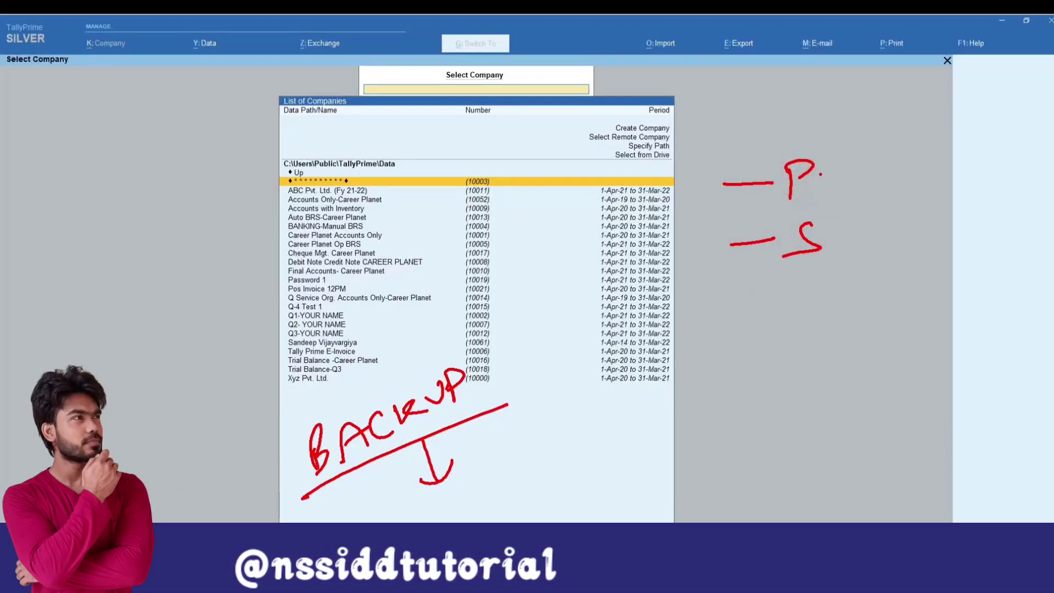
left_click_drag(818, 176, 873, 156)
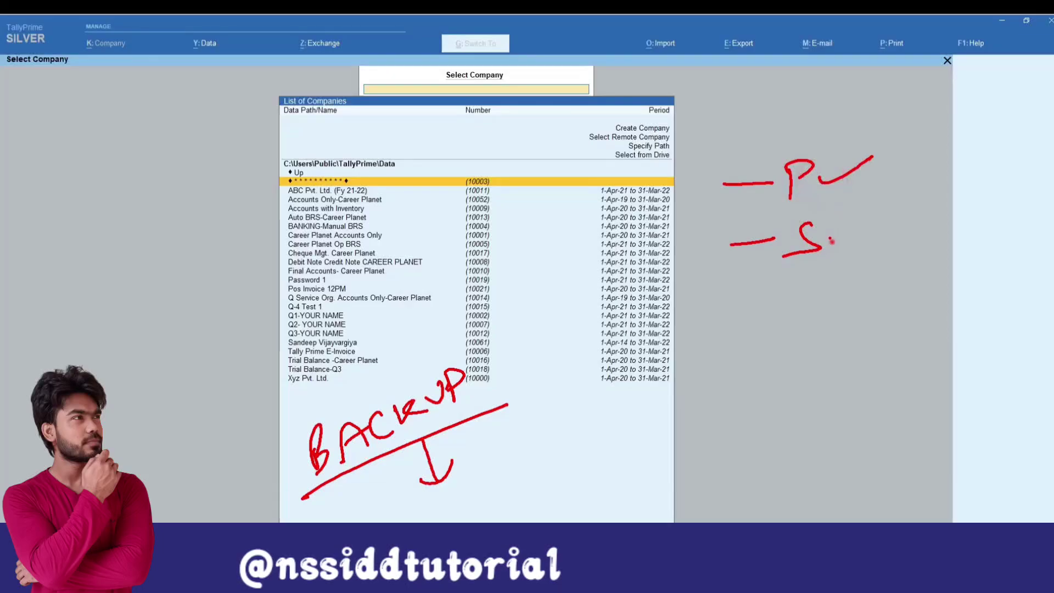
left_click_drag(830, 240, 881, 220)
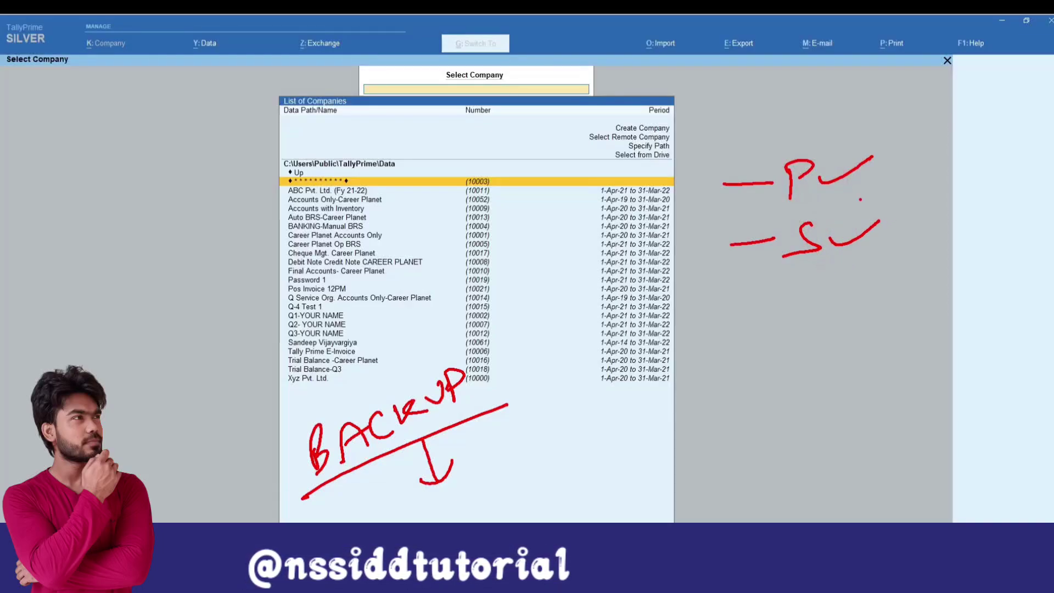
left_click_drag(503, 204, 528, 187)
left_click_drag(502, 243, 527, 227)
left_click_drag(513, 272, 540, 253)
left_click_drag(513, 313, 536, 295)
left_click_drag(518, 358, 554, 333)
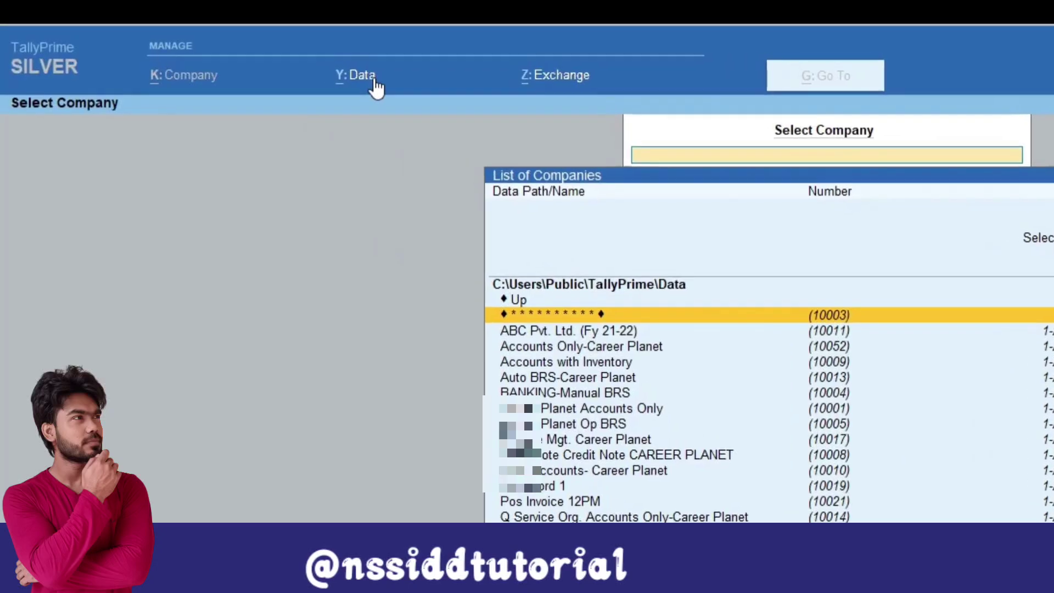
Step: Open the Backup function for company data
left_click(373, 83)
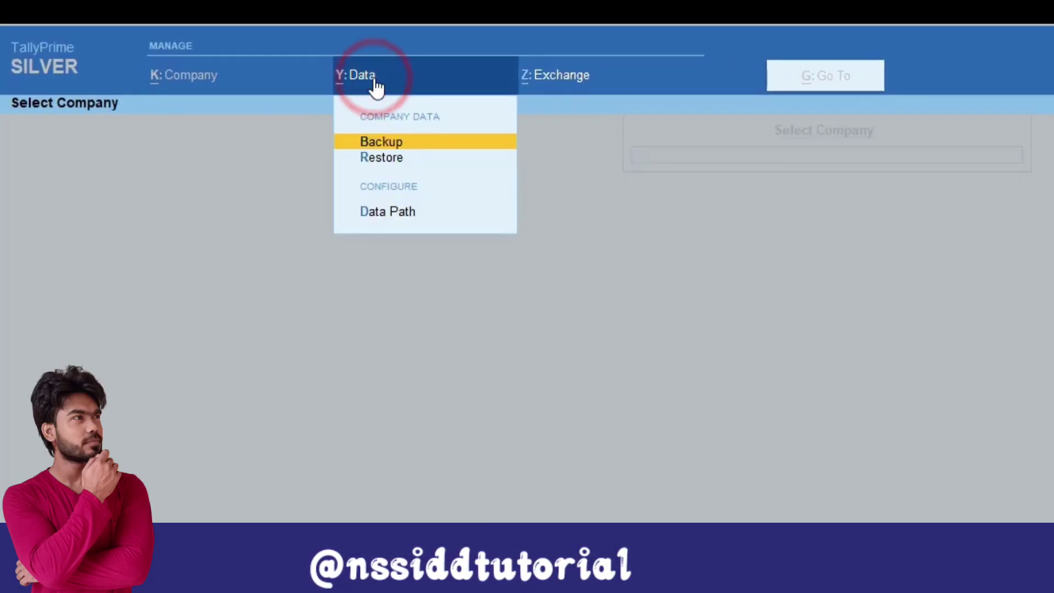
left_click(413, 144)
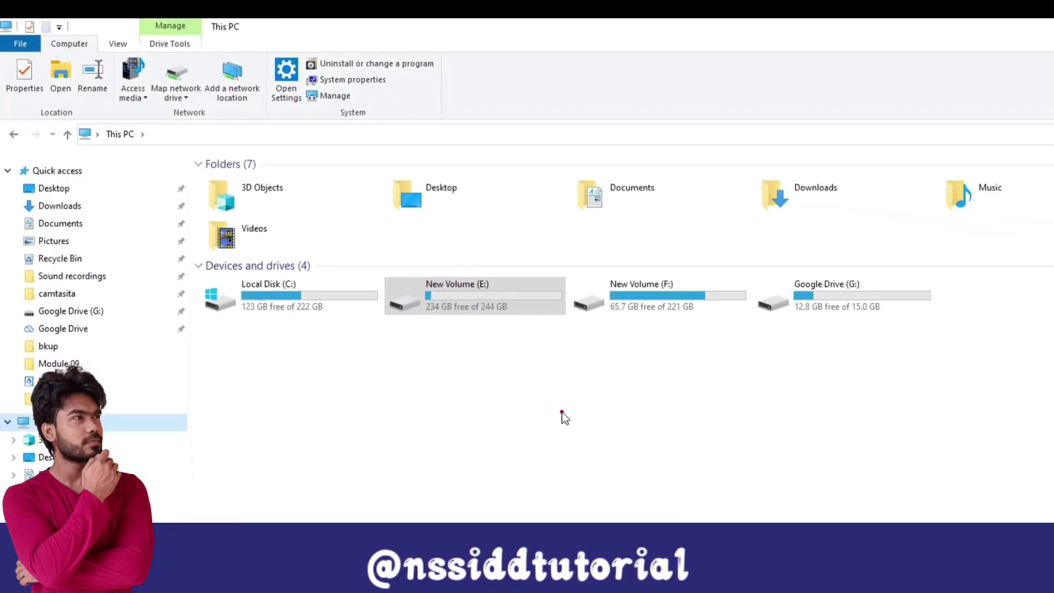
left_click_drag(238, 324, 295, 331)
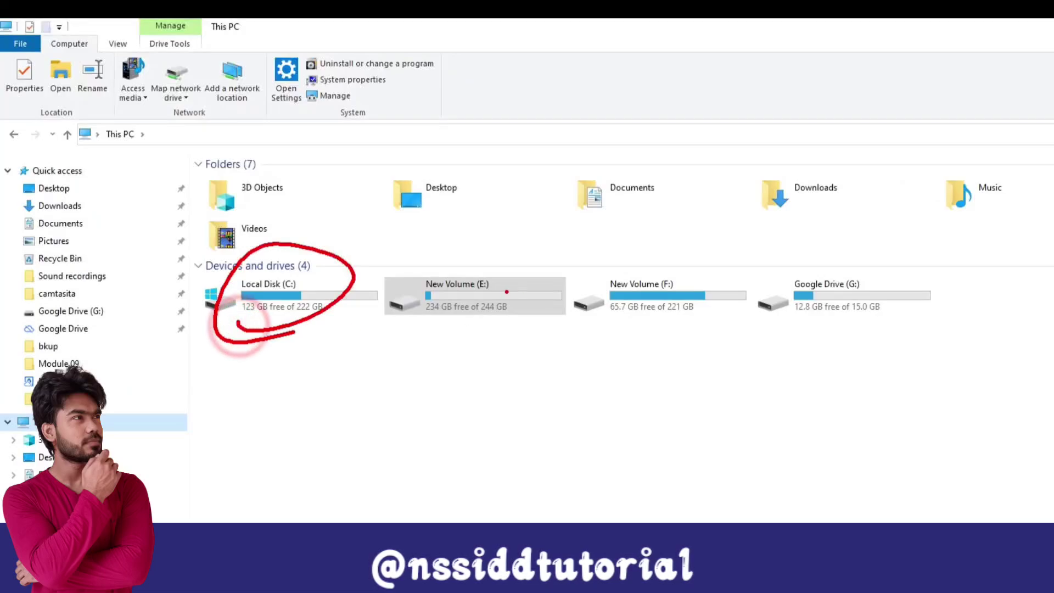
left_click_drag(510, 265, 509, 265)
left_click_drag(696, 259, 691, 262)
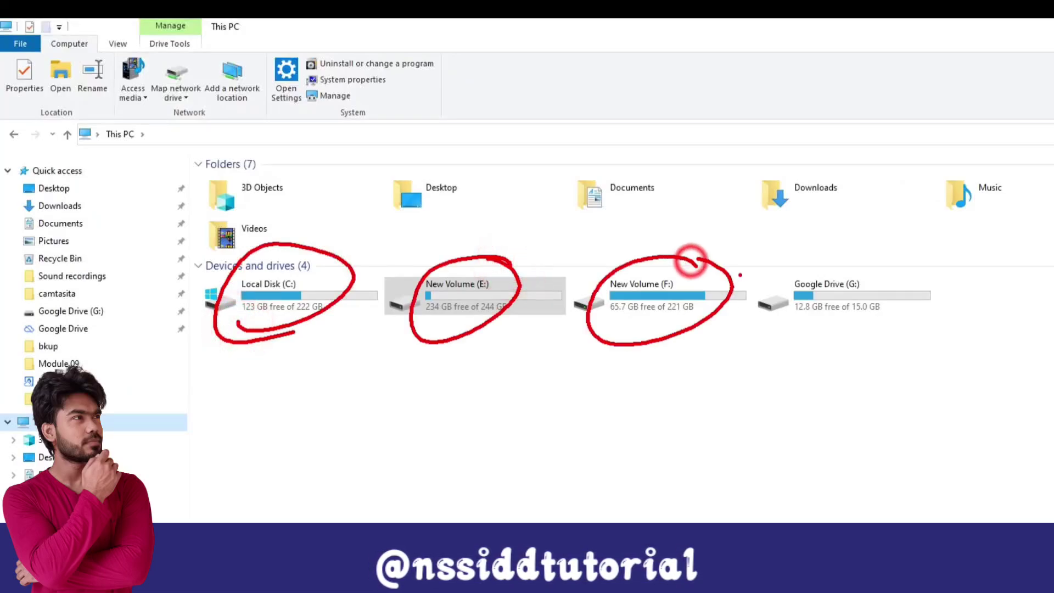
left_click_drag(890, 260, 903, 268)
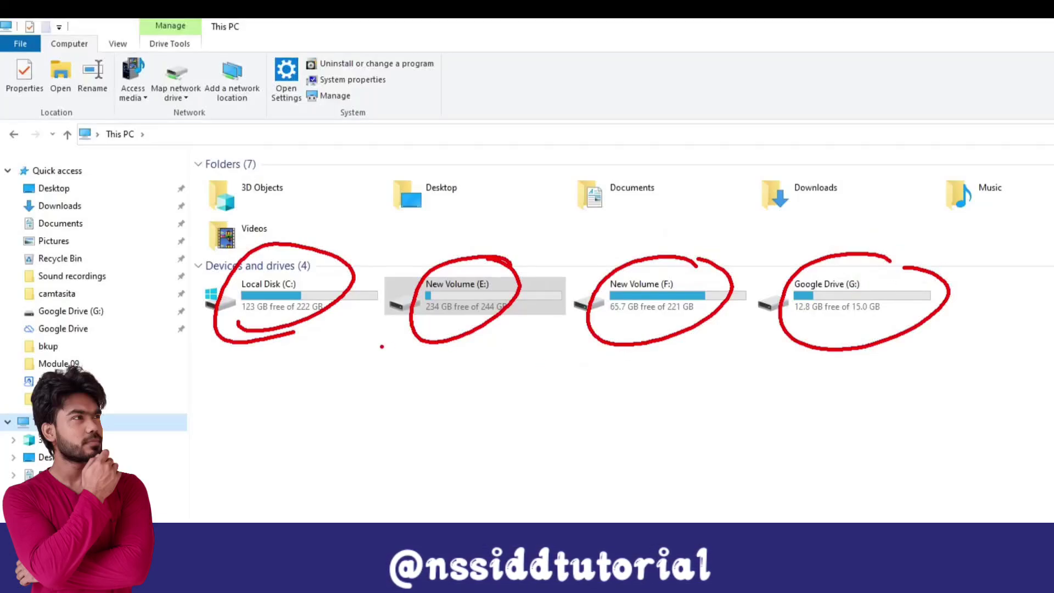
key("e")
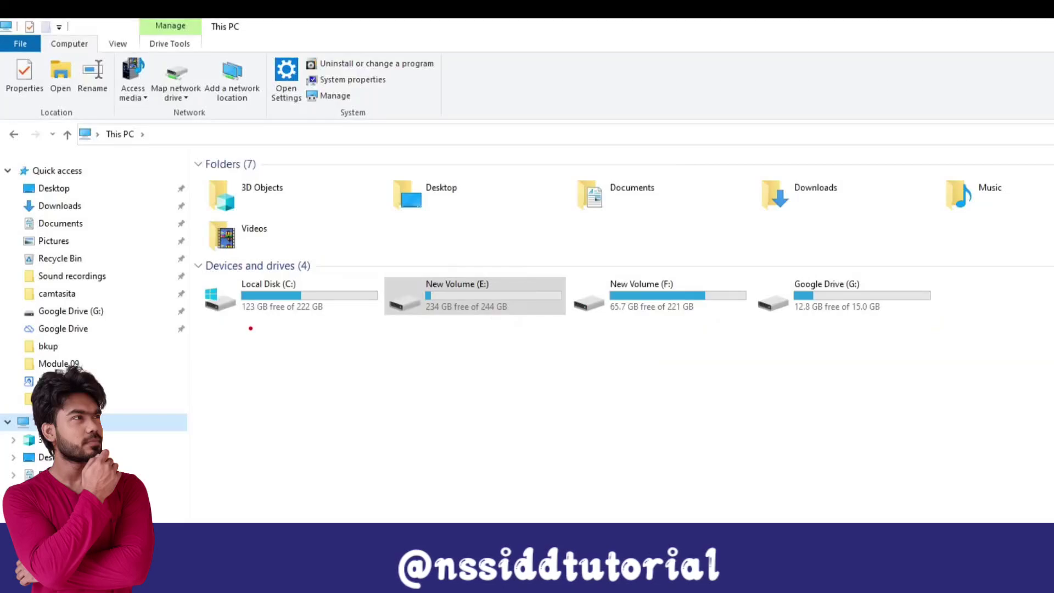
left_click_drag(243, 330, 296, 326)
left_click_drag(410, 329, 462, 327)
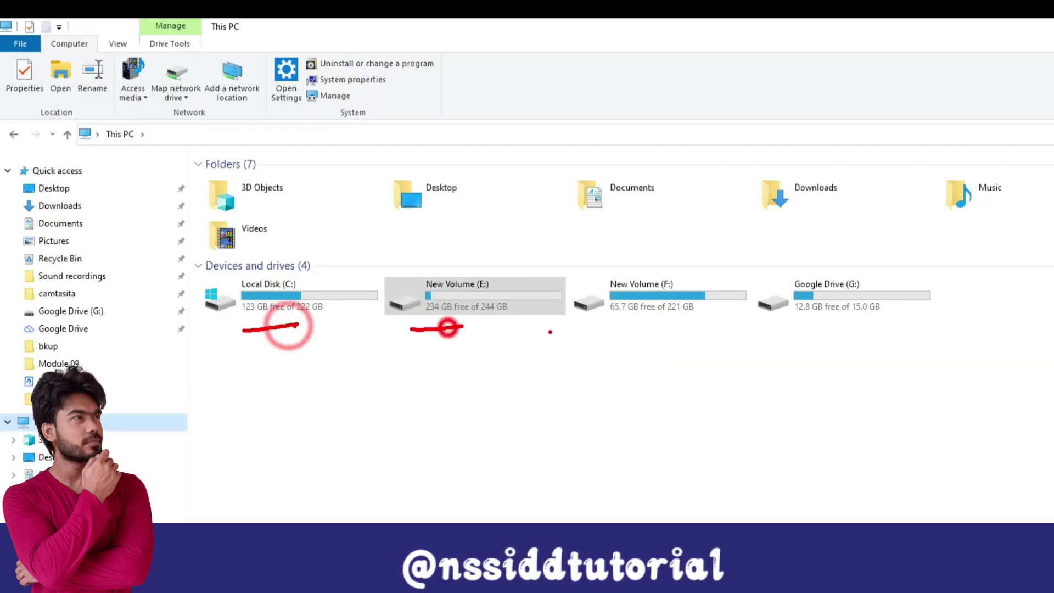
left_click_drag(627, 331, 691, 328)
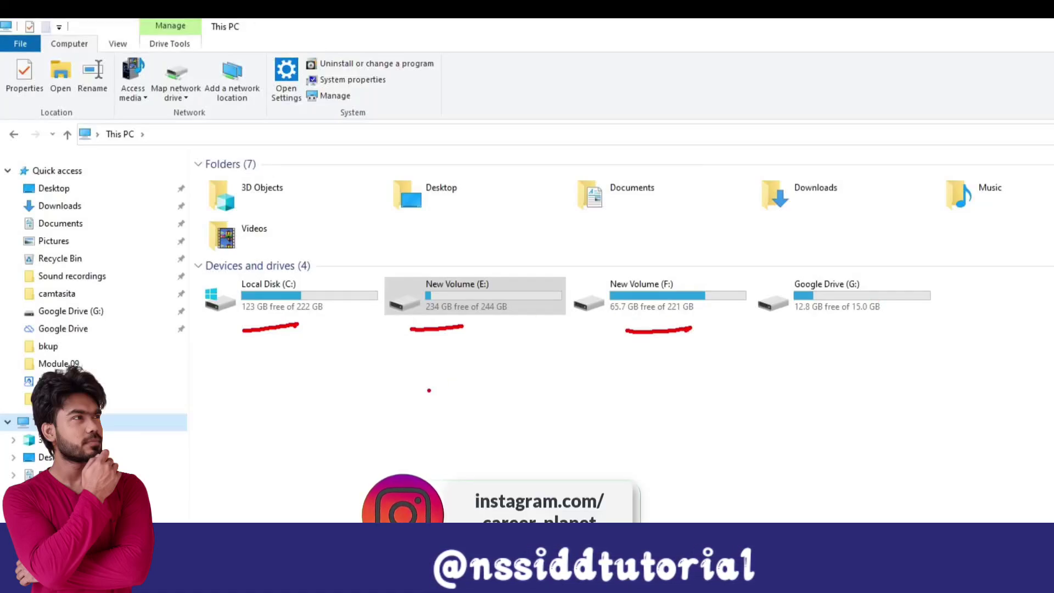
left_click_drag(196, 270, 199, 346)
mouse_move(189, 271)
left_mouse_down()
mouse_move(282, 258)
mouse_move(331, 334)
mouse_move(190, 357)
left_mouse_up()
left_click_drag(283, 328, 296, 392)
left_click_drag(277, 382, 322, 363)
left_click_drag(316, 439, 365, 491)
left_click_drag(396, 406, 381, 454)
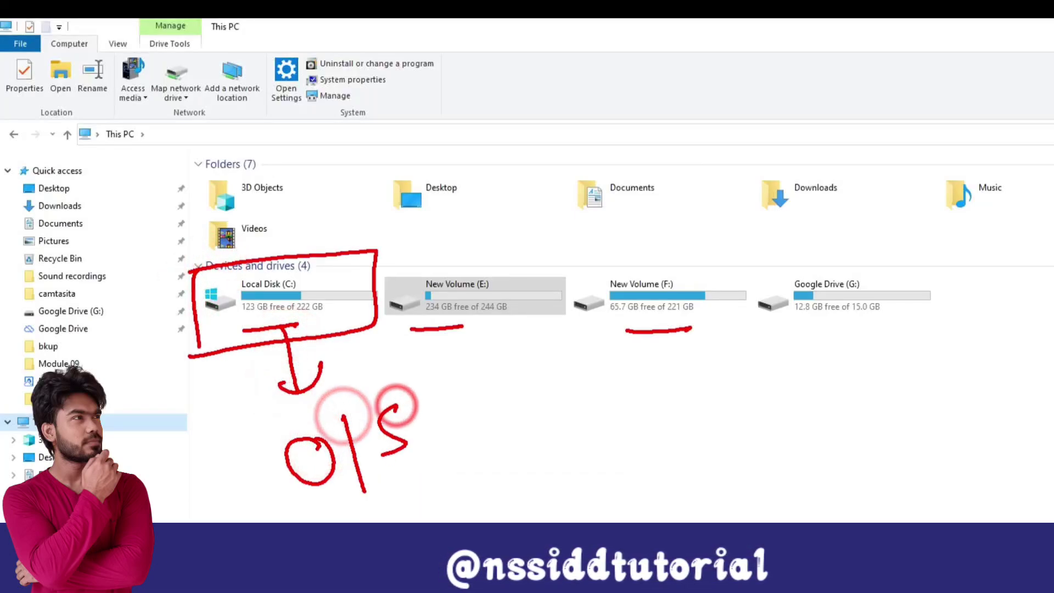
left_click_drag(488, 467, 335, 521)
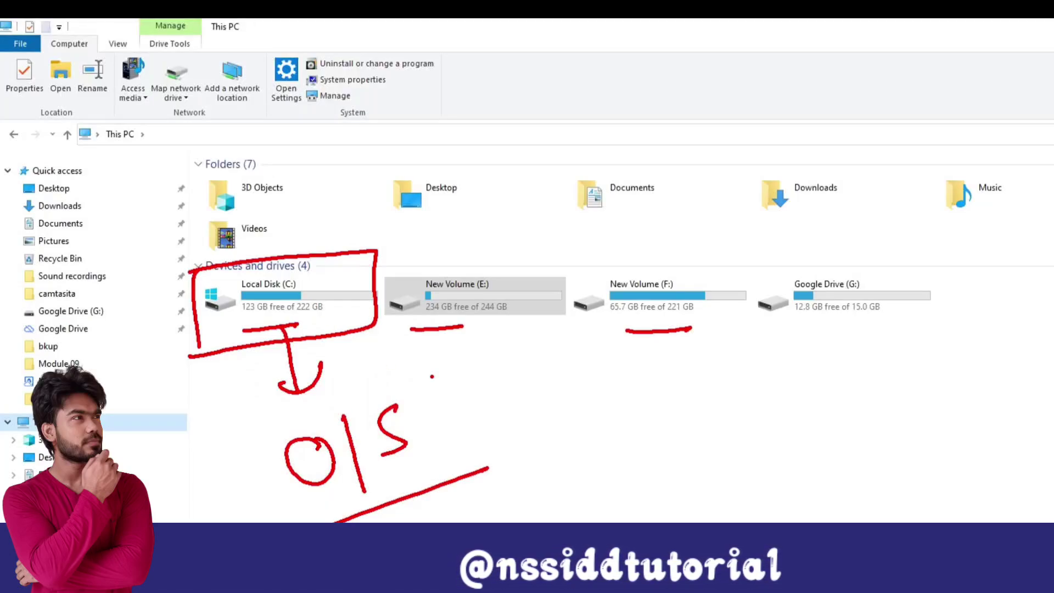
key("e")
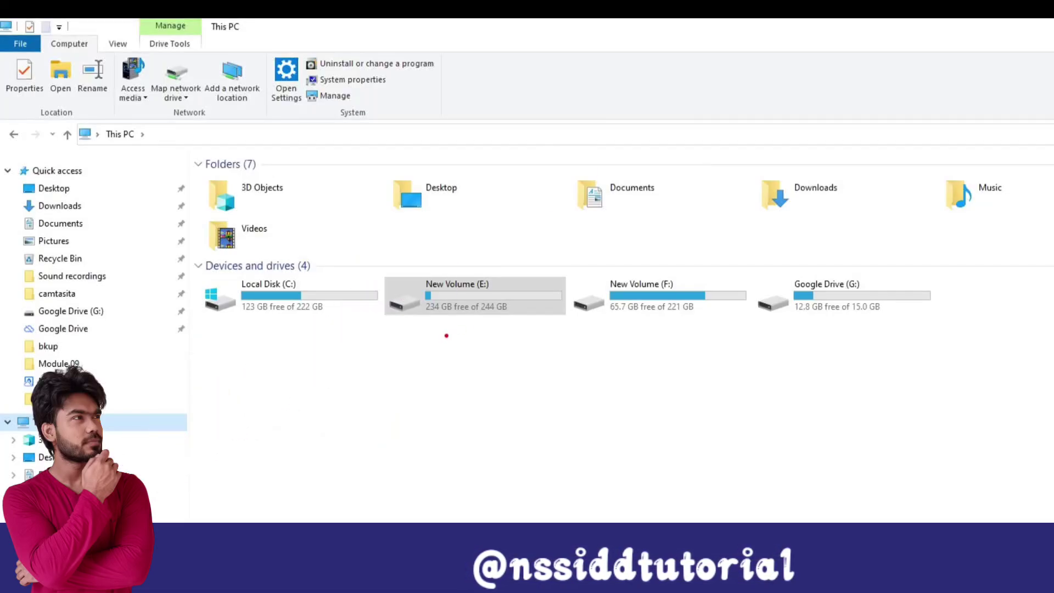
left_click_drag(449, 346, 498, 323)
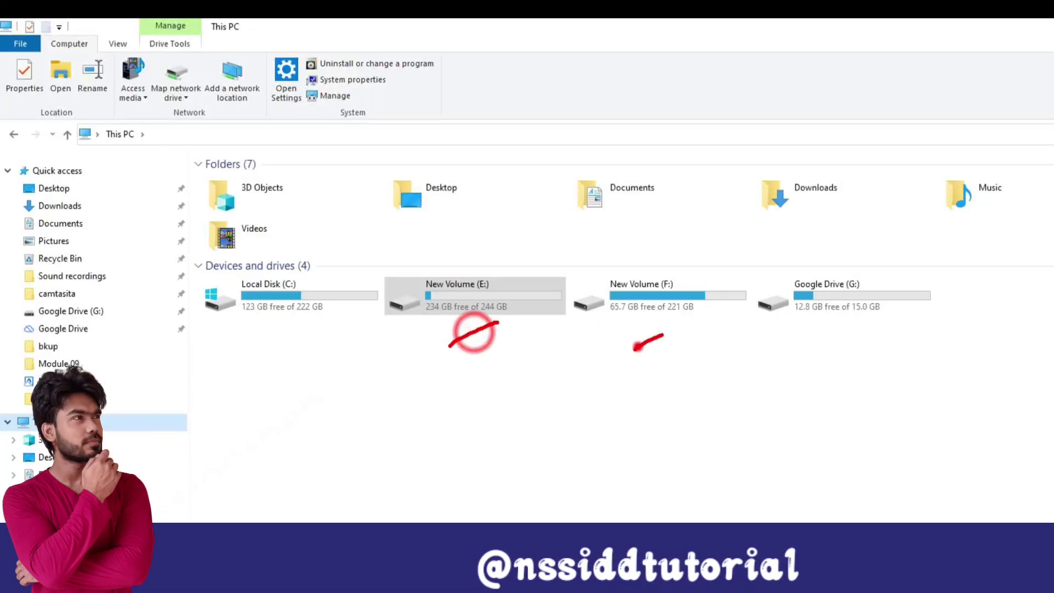
left_click_drag(634, 350, 700, 323)
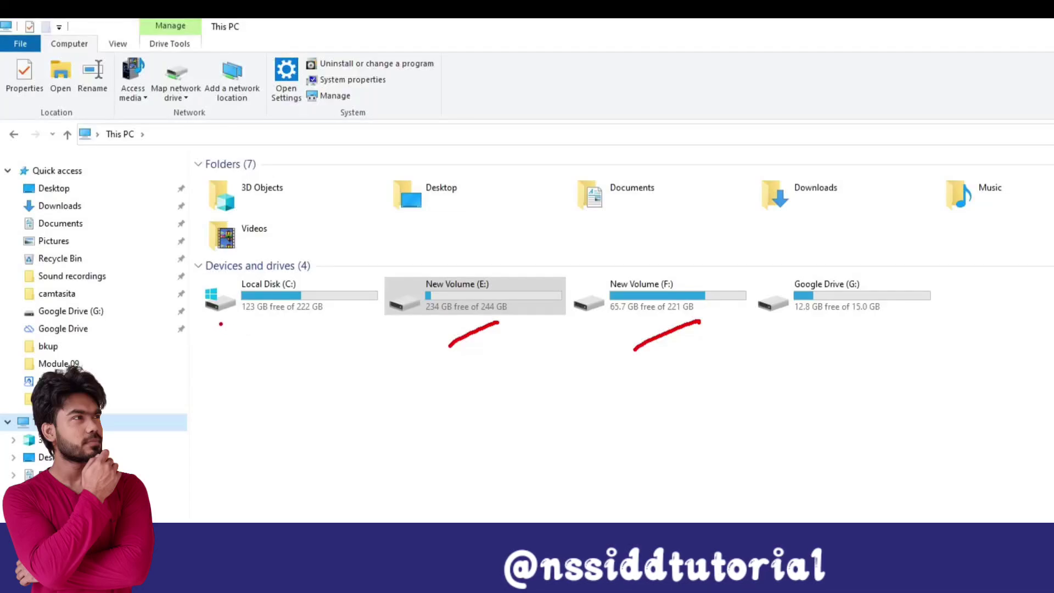
left_click_drag(219, 323, 229, 330)
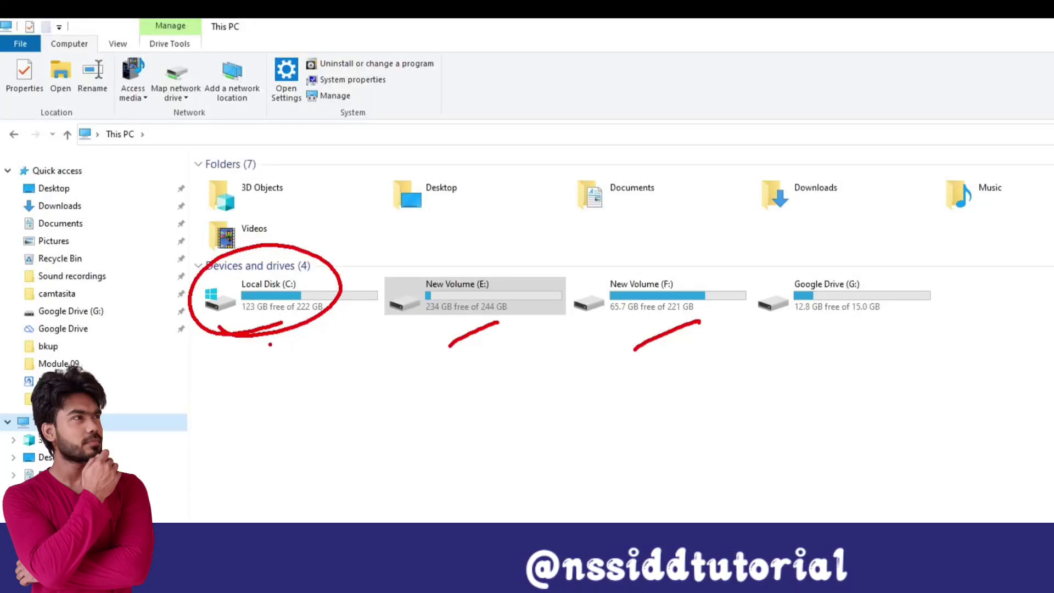
mouse_move(270, 345)
left_mouse_down()
mouse_move(292, 365)
mouse_move(278, 401)
mouse_move(338, 388)
left_mouse_up()
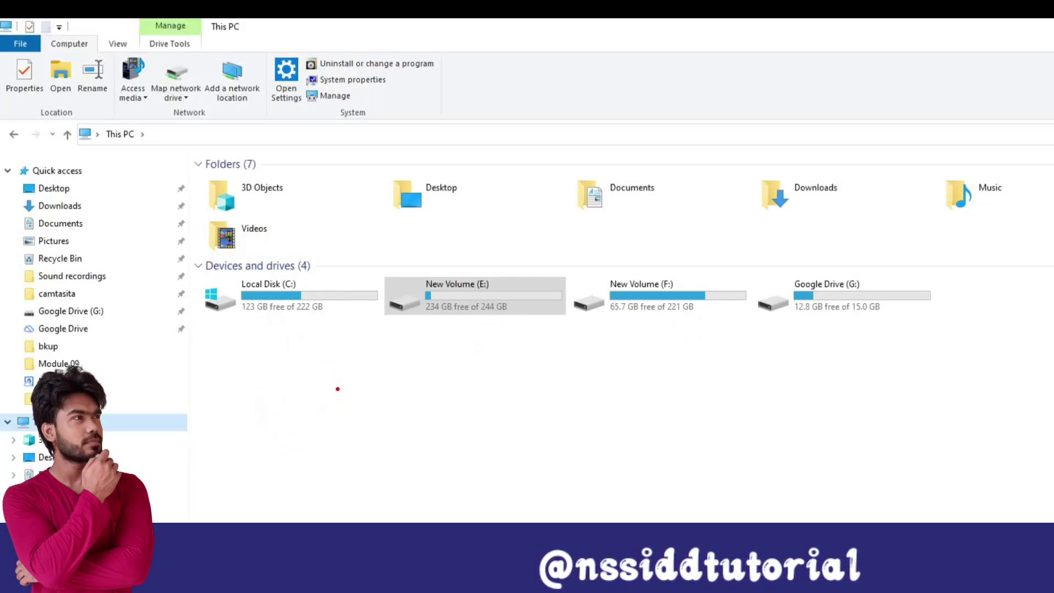
mouse_move(407, 319)
left_mouse_down()
mouse_move(483, 248)
mouse_move(410, 315)
left_mouse_up()
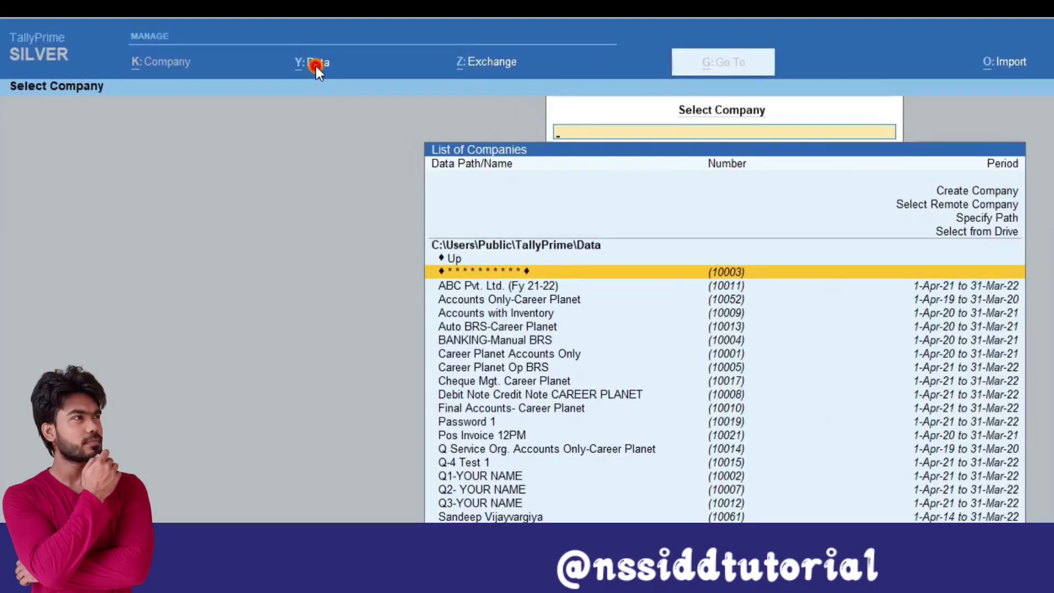
Step: Open the data path configuration and inspect the Company Data Path setting without changing it
left_click(315, 66)
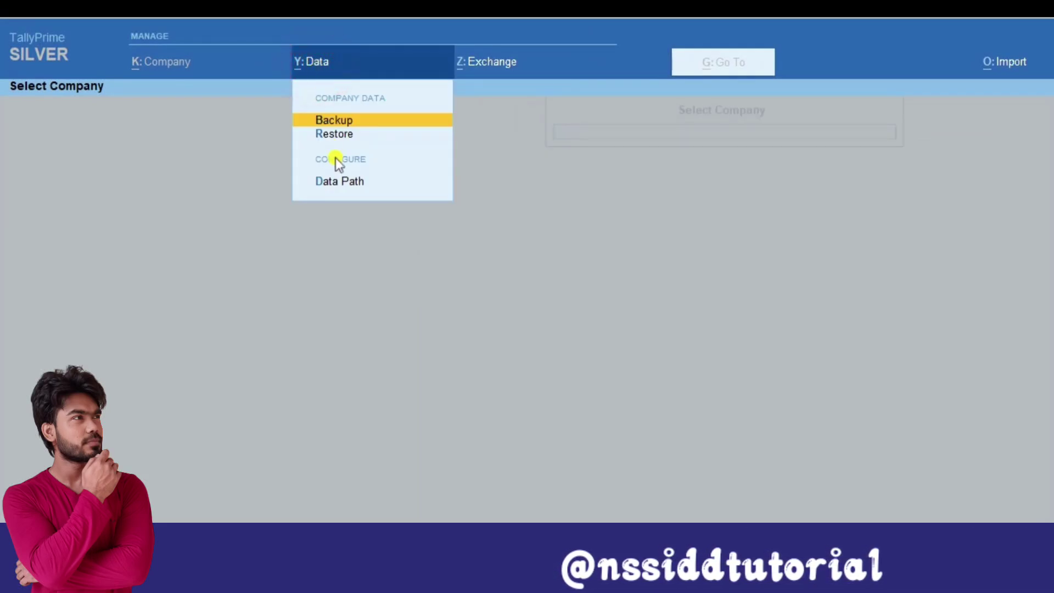
left_click(341, 183)
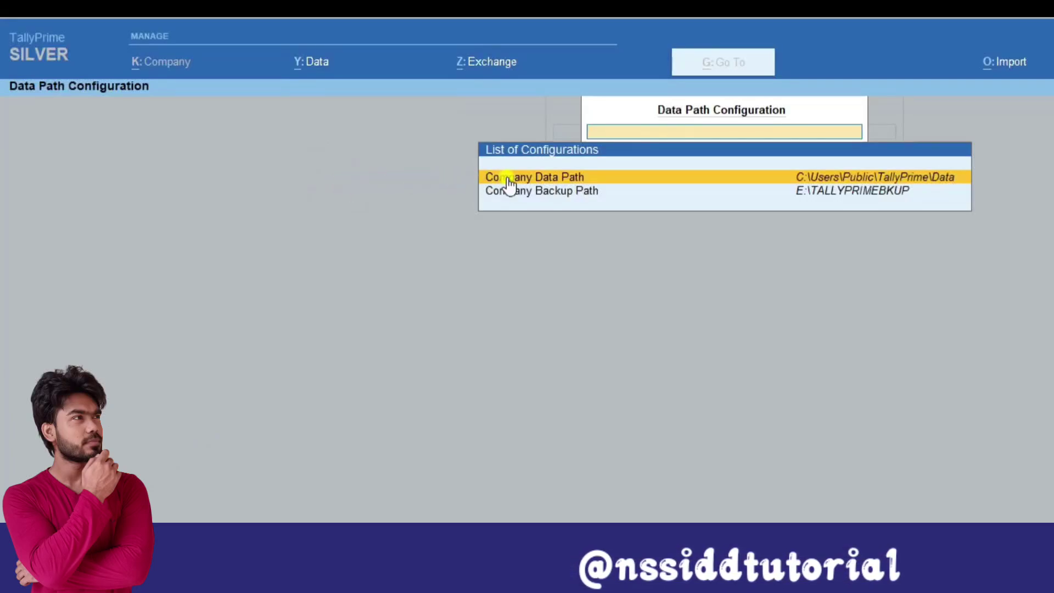
left_click(543, 180)
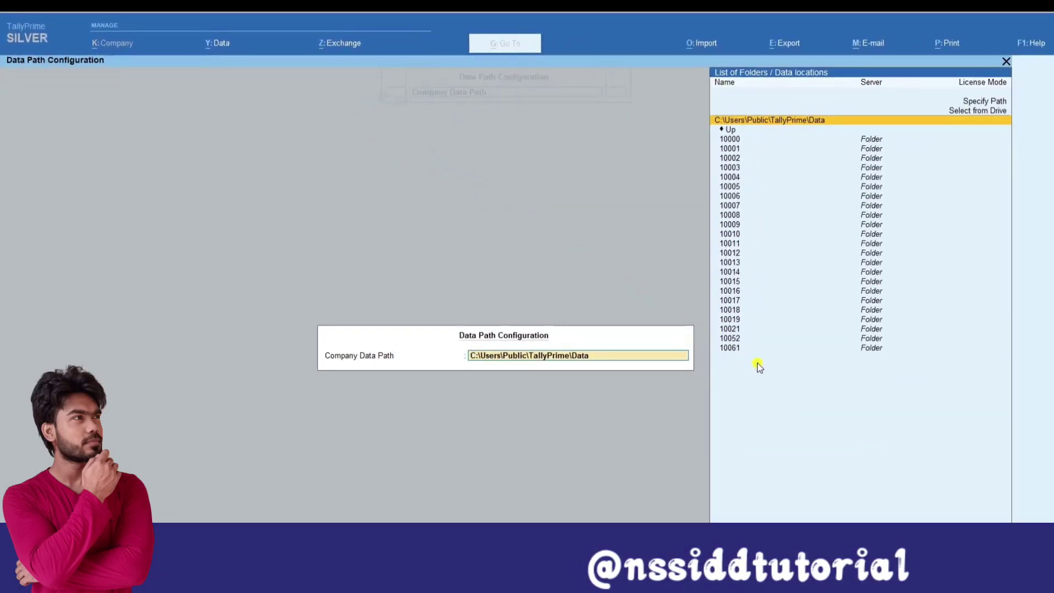
key("Escape")
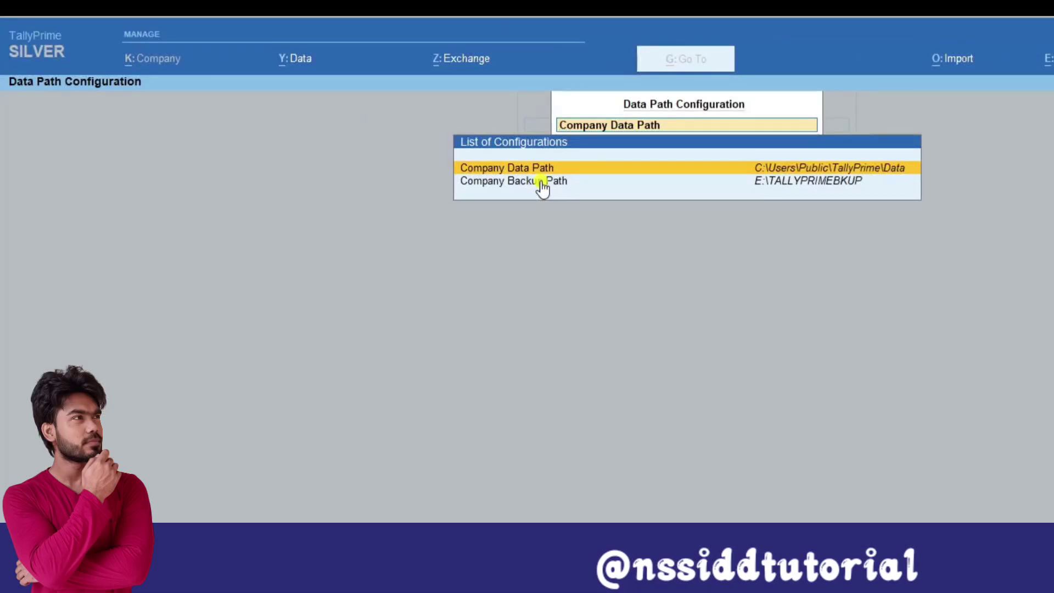
Step: Set the Company Backup Path to E:\BACKUP, creating that folder on the E: drive
left_click(541, 187)
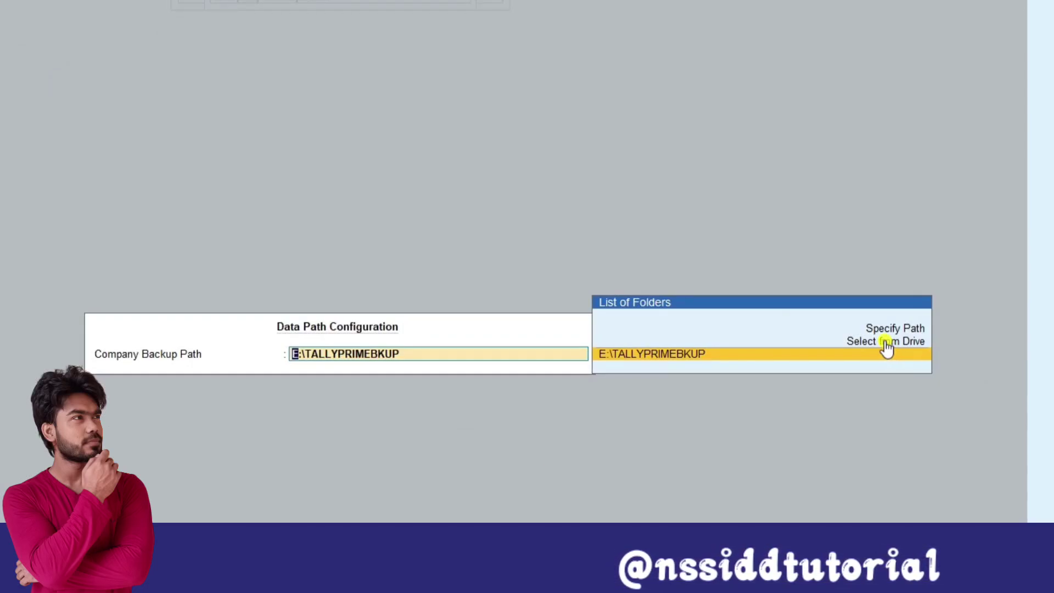
left_click(886, 342)
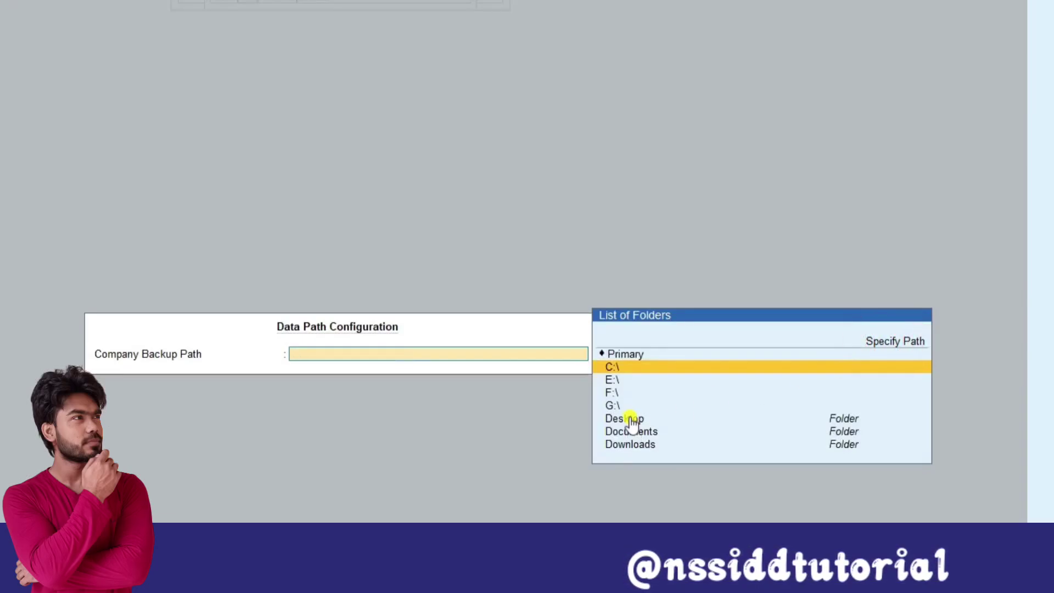
left_click(614, 381)
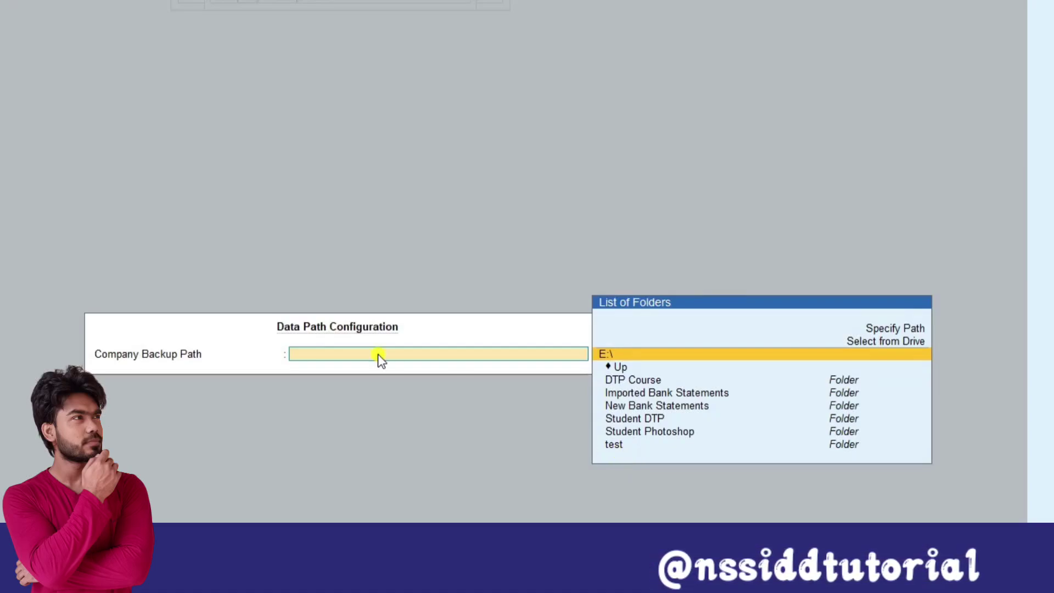
type("E")
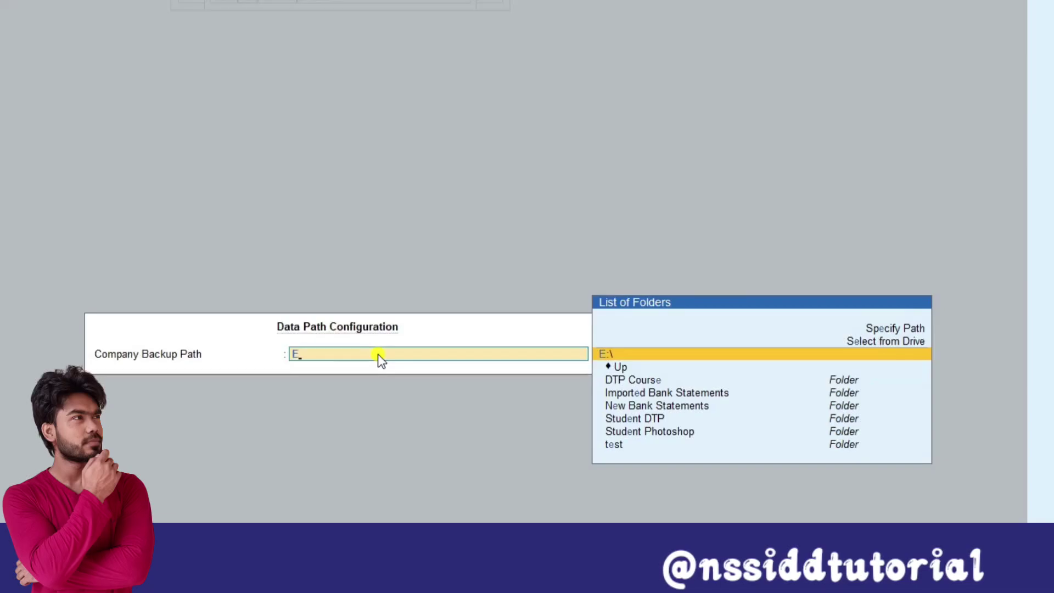
type(":\\BACKUP")
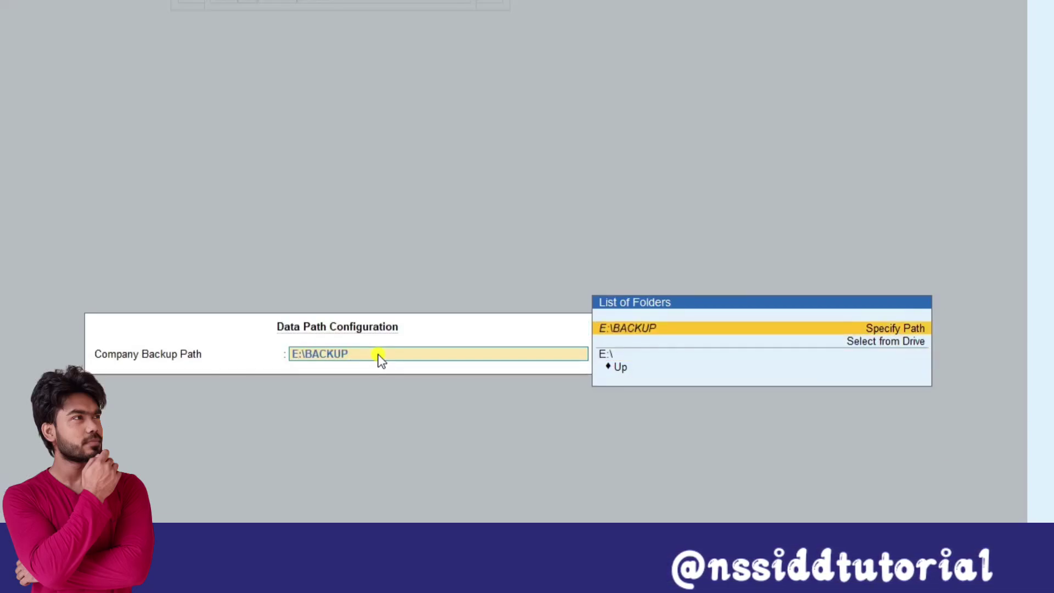
key("Return")
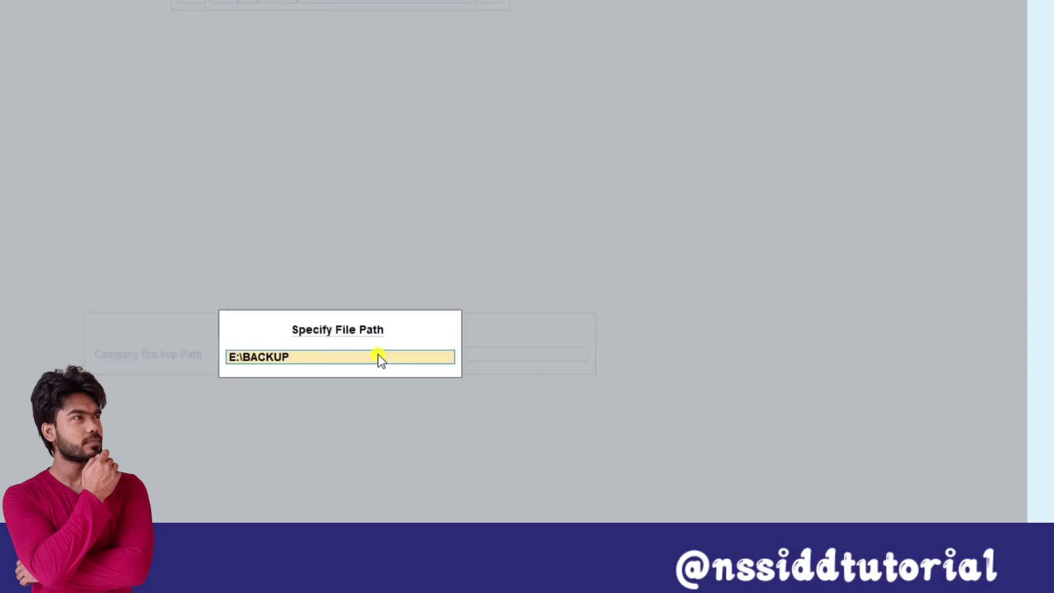
key("Return")
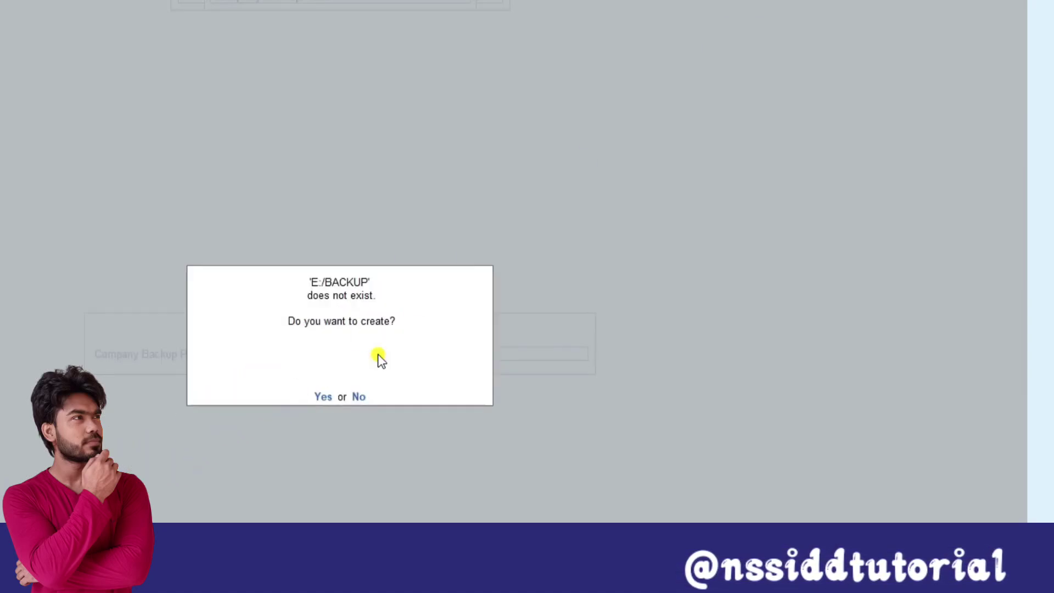
left_click(323, 396)
key("Return")
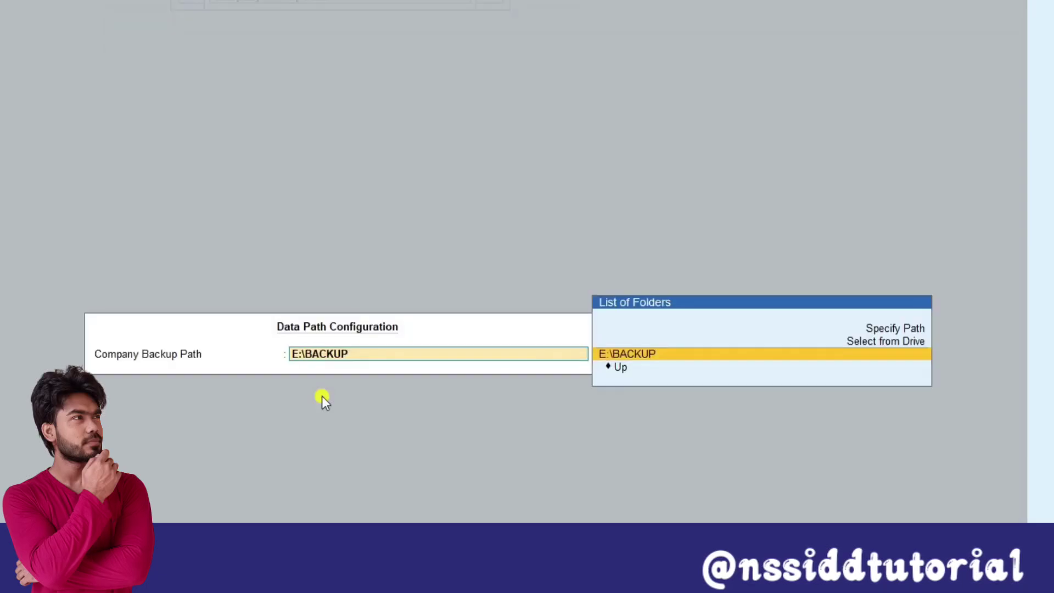
Step: Reselect the BACKUP folder on the E: drive as the Company Backup Path and leave the data path configuration
left_click(913, 342)
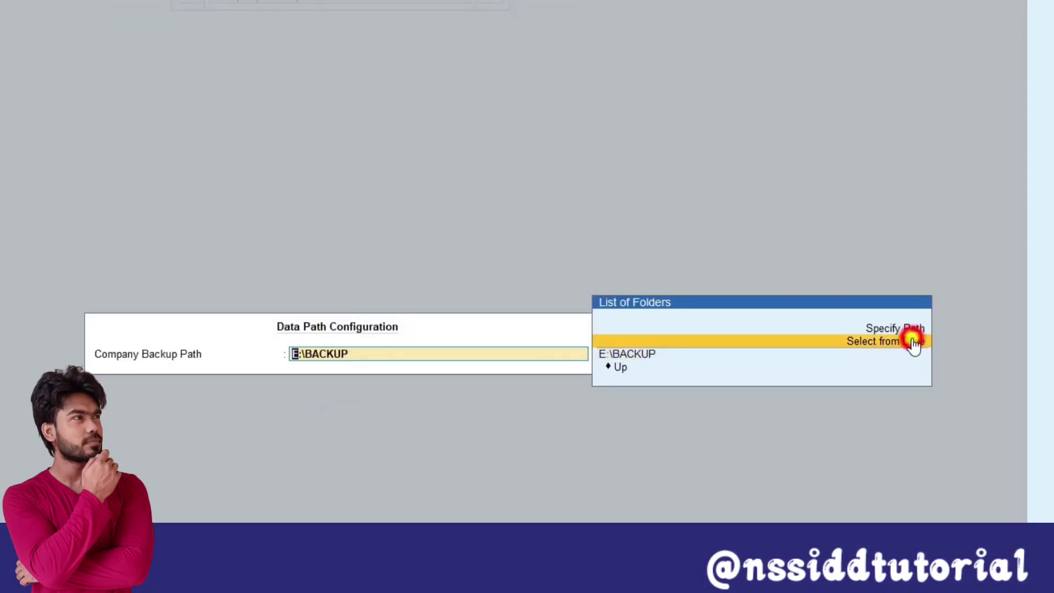
left_click(885, 342)
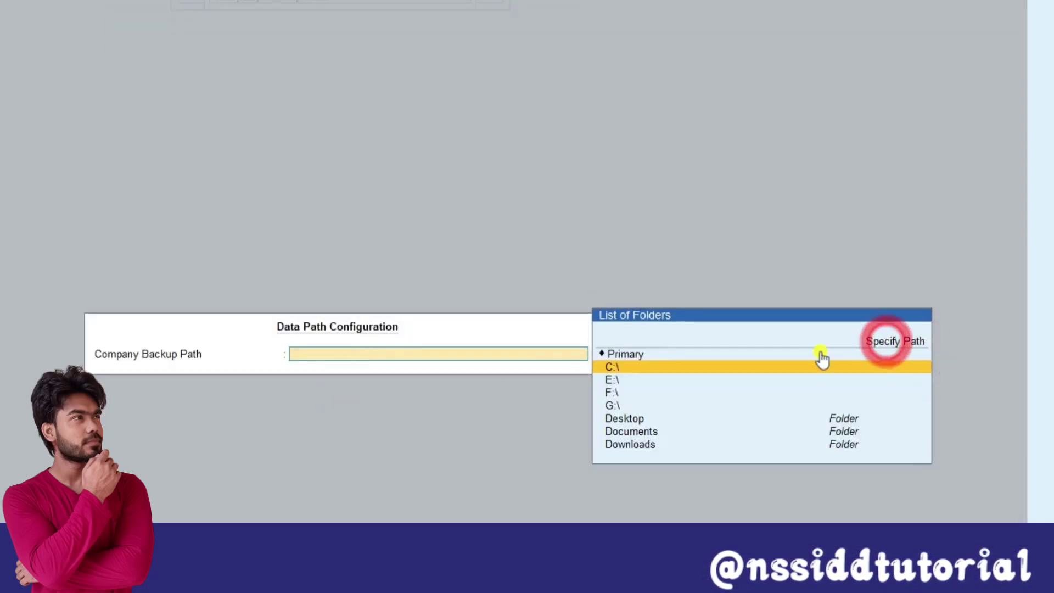
left_click(615, 381)
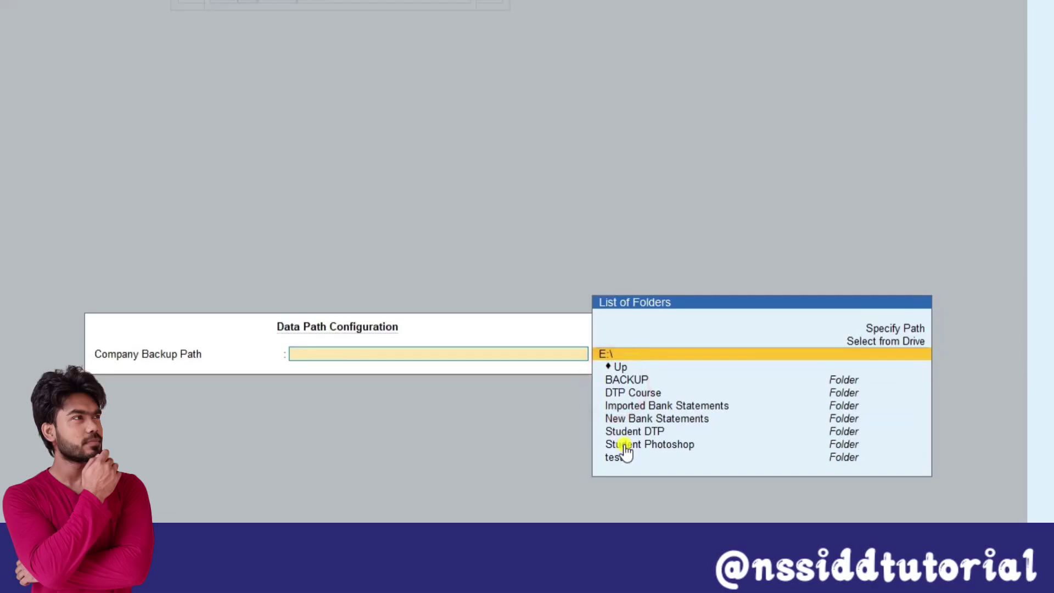
left_click(643, 380)
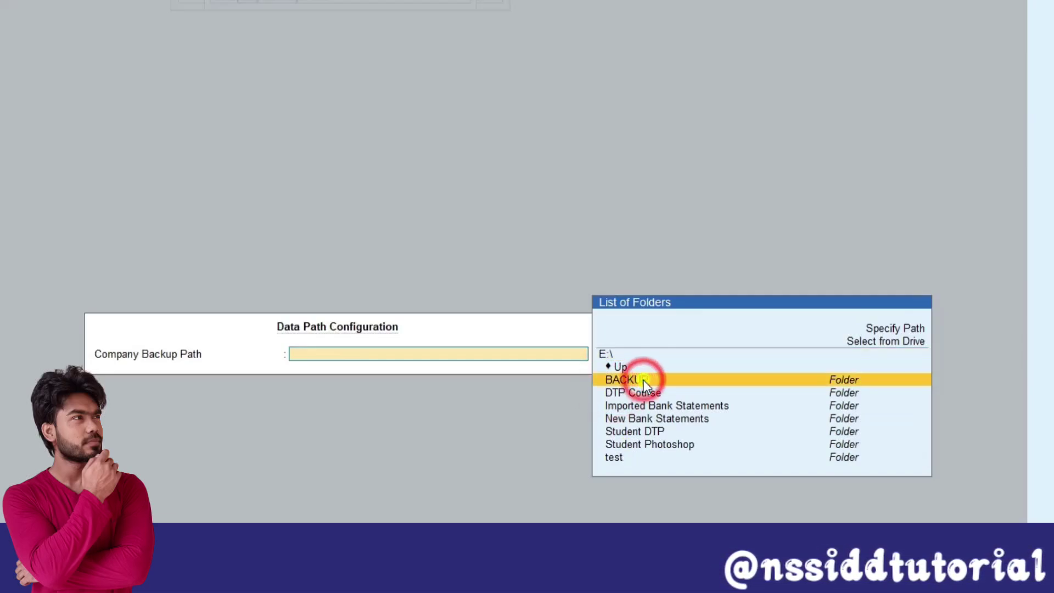
left_click(644, 380)
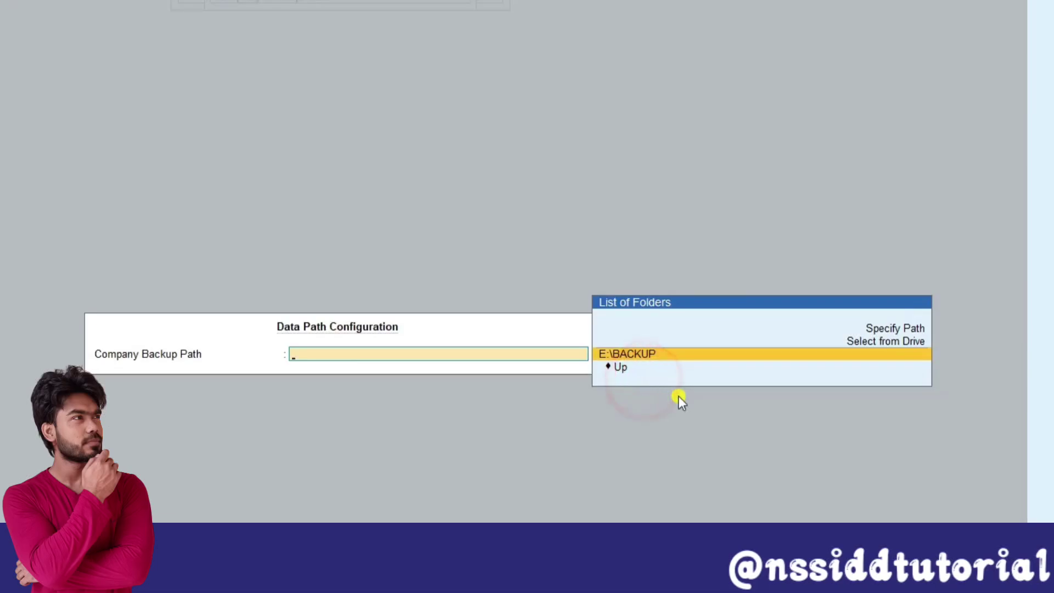
left_click(649, 356)
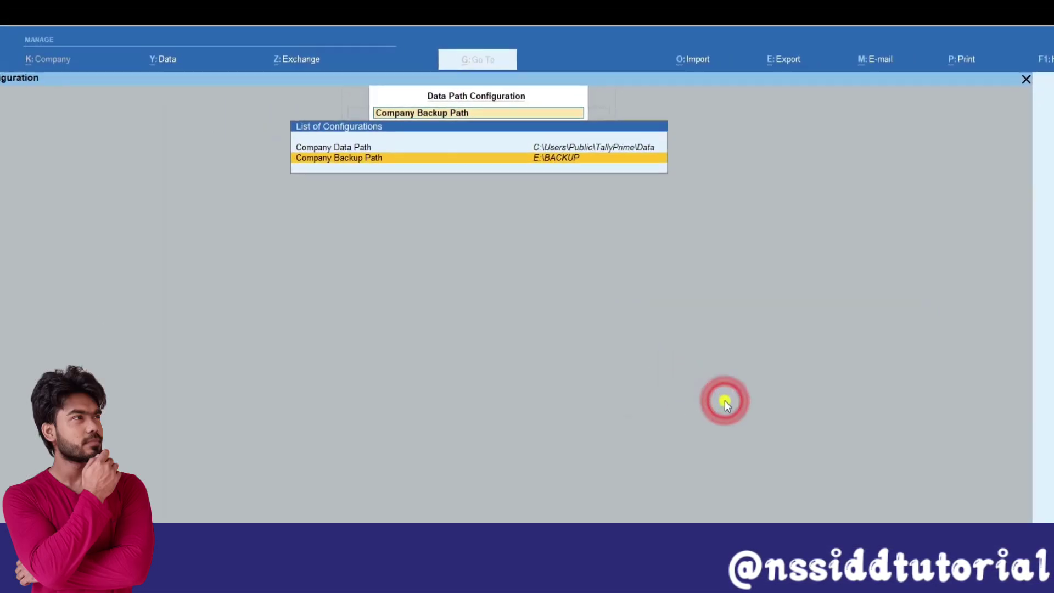
key("Escape")
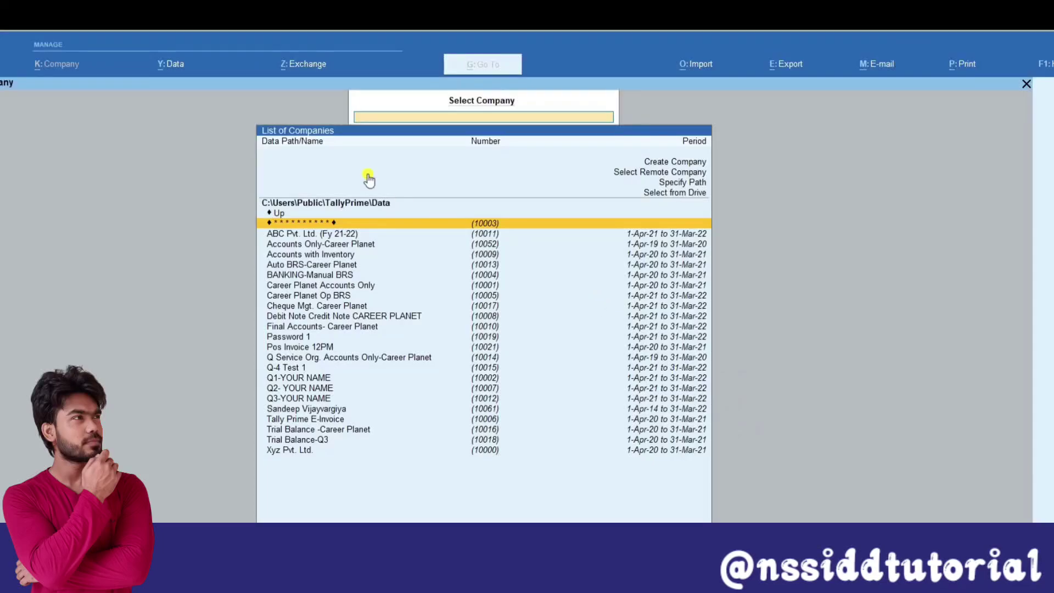
Step: Back up the company Xyz Pvt. Ltd. to the E:\BACKUP destination
left_click(170, 64)
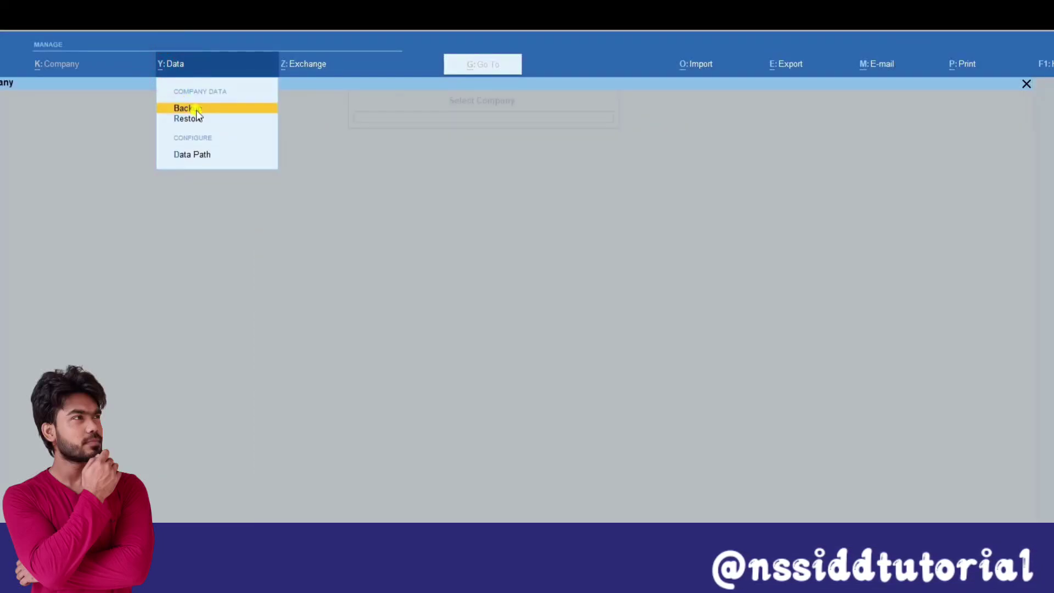
left_click(196, 111)
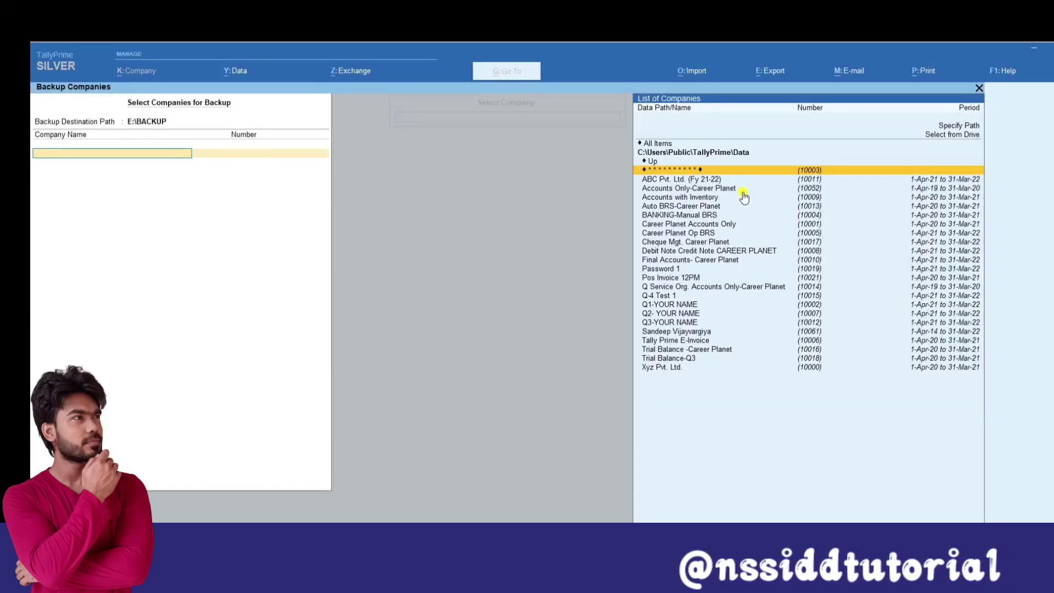
left_click(815, 368)
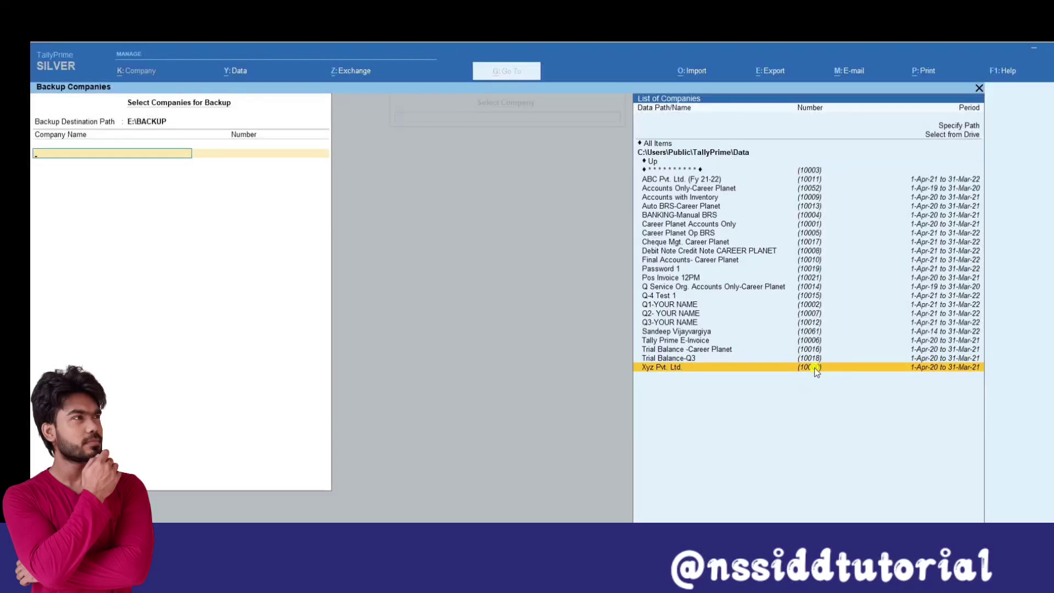
left_click(816, 368)
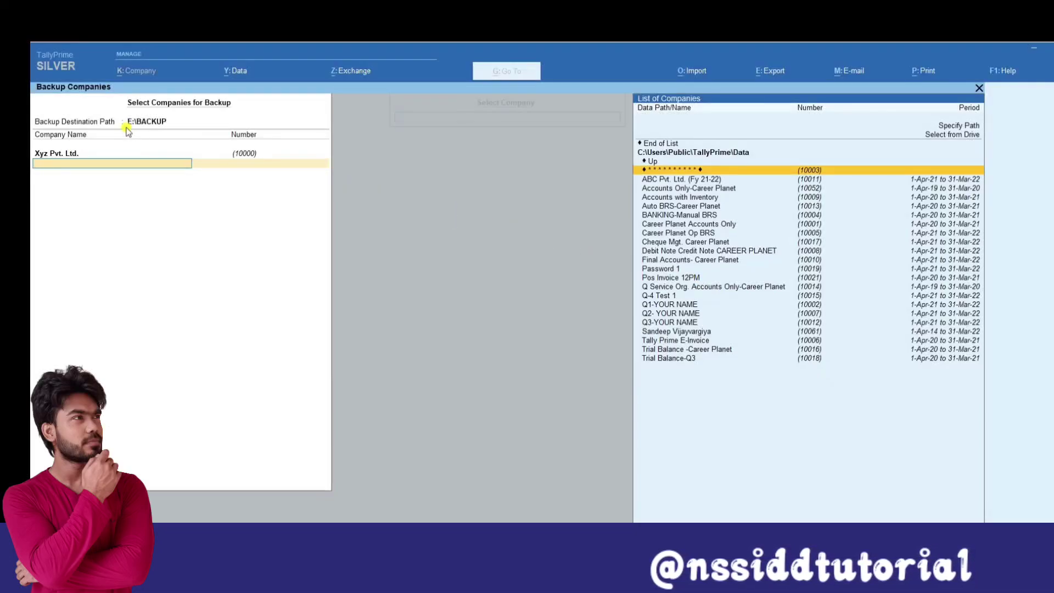
key("ctrl+a")
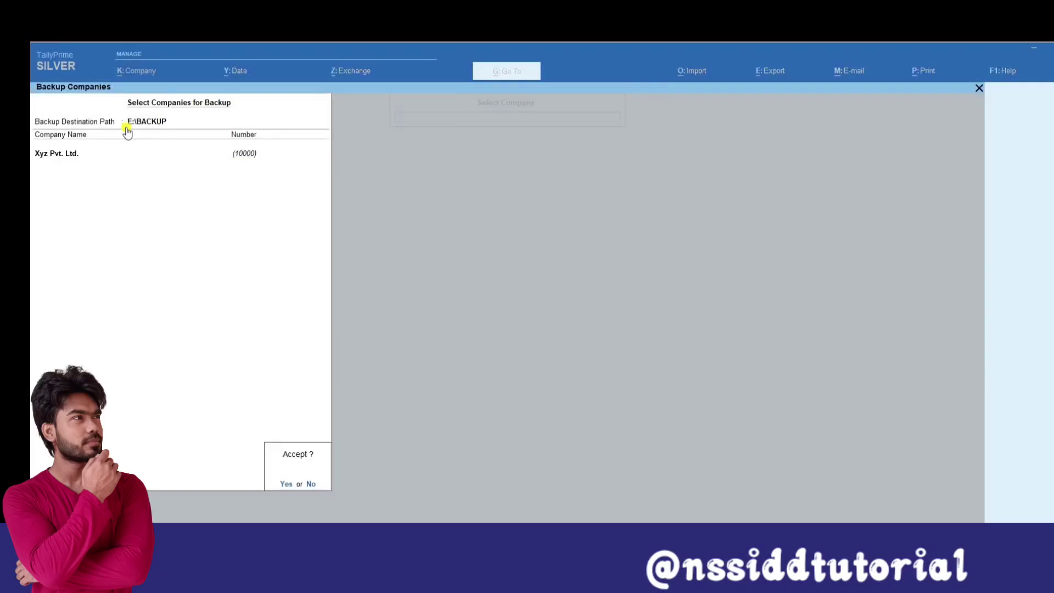
left_click(286, 484)
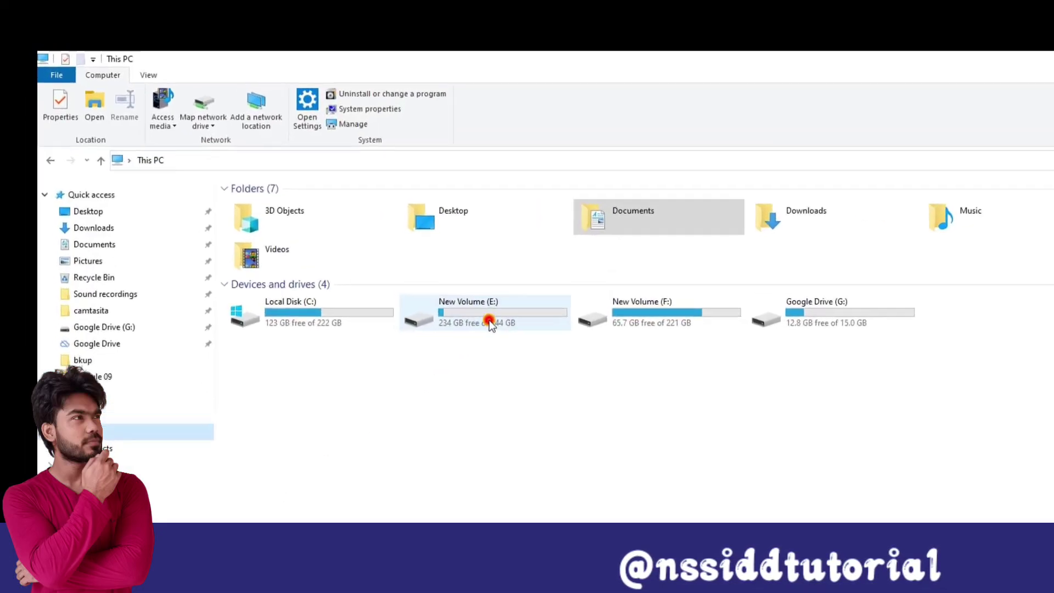
Step: Switch to File Explorer and check the contents of the BACKUP folder on the E: drive
double_click(374, 247)
left_click(608, 398)
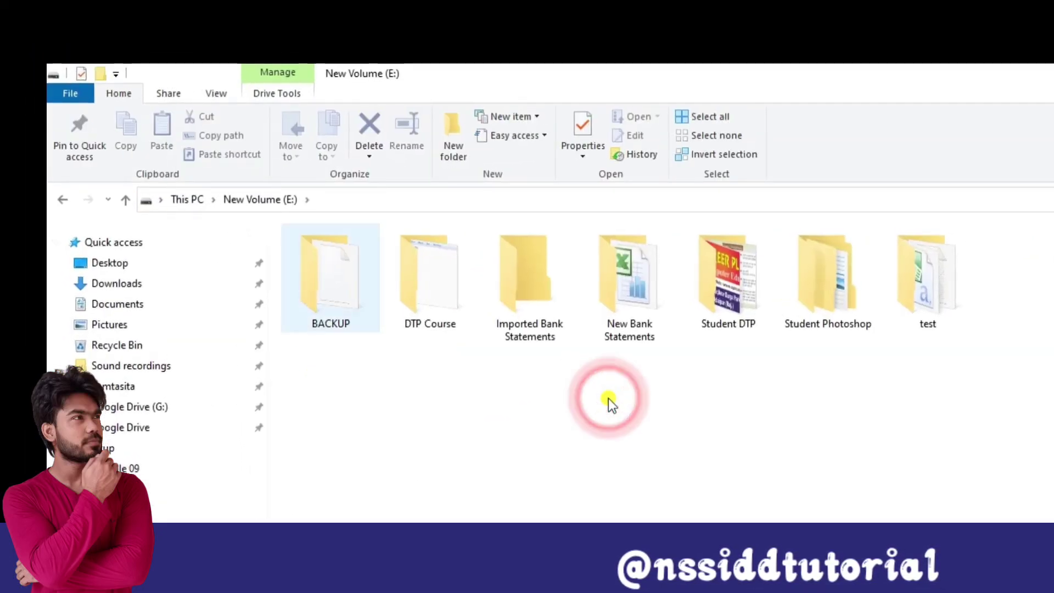
double_click(344, 301)
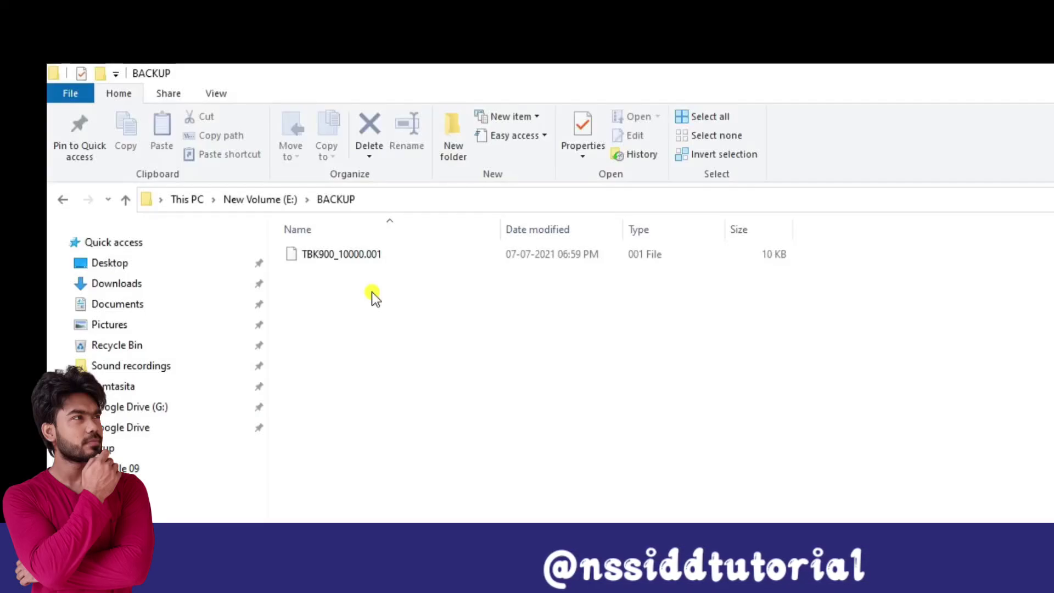
Step: Switch to TallyPrime and restore Xyz Pvt. Ltd. from E:\BACKUP to C:\Users\Public\TallyPrime\Data, overwriting the existing company data
key("alt+Tab")
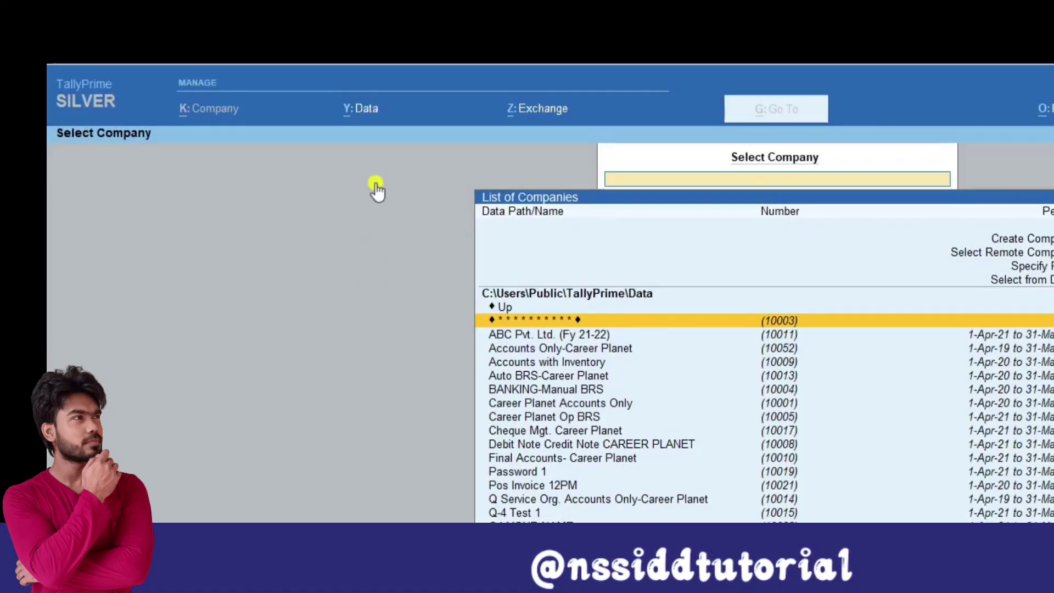
left_click(378, 113)
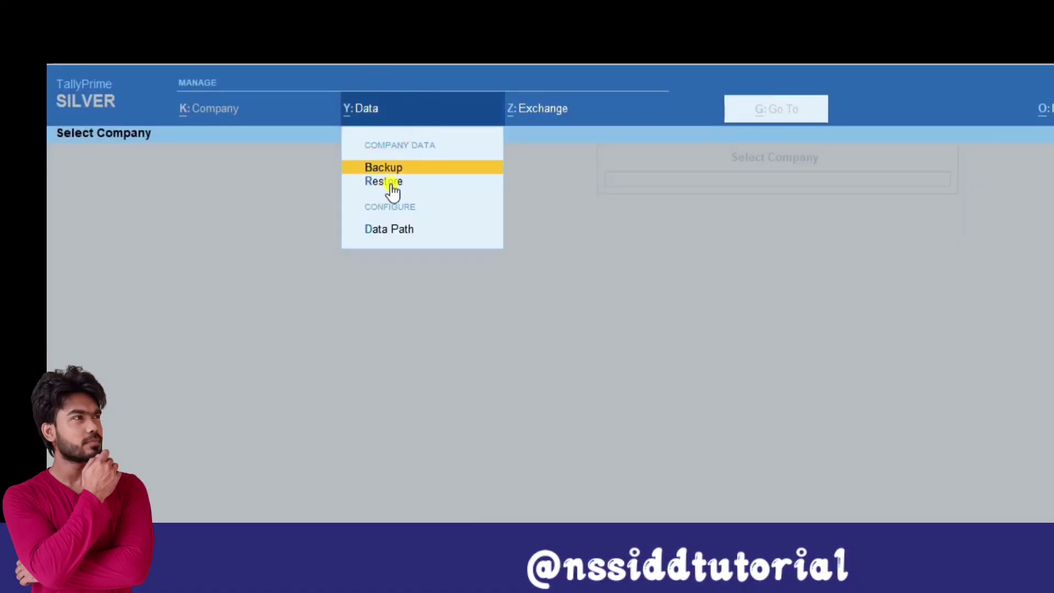
left_click(392, 185)
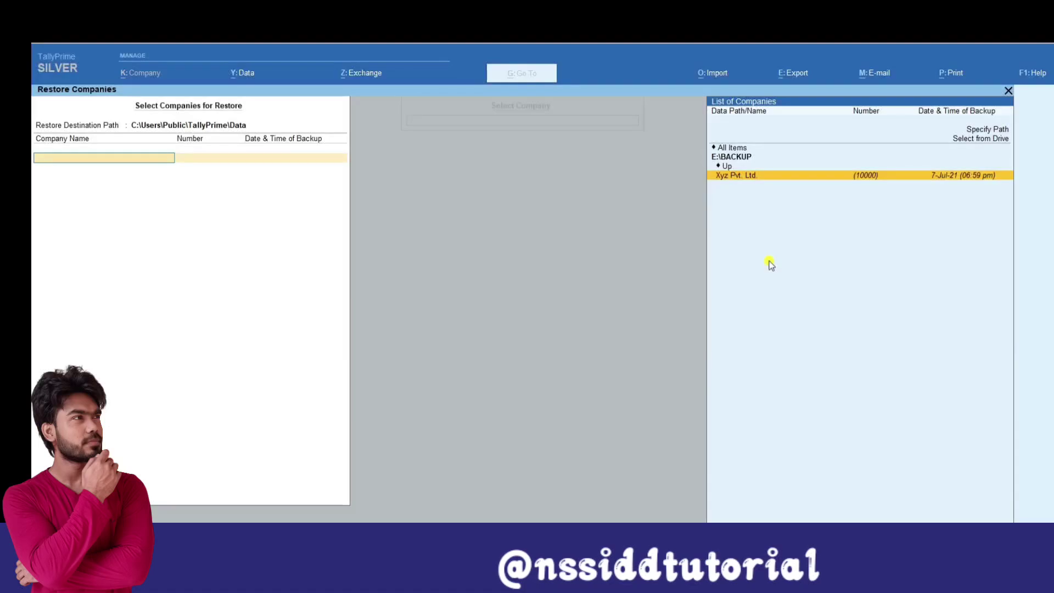
key("Return")
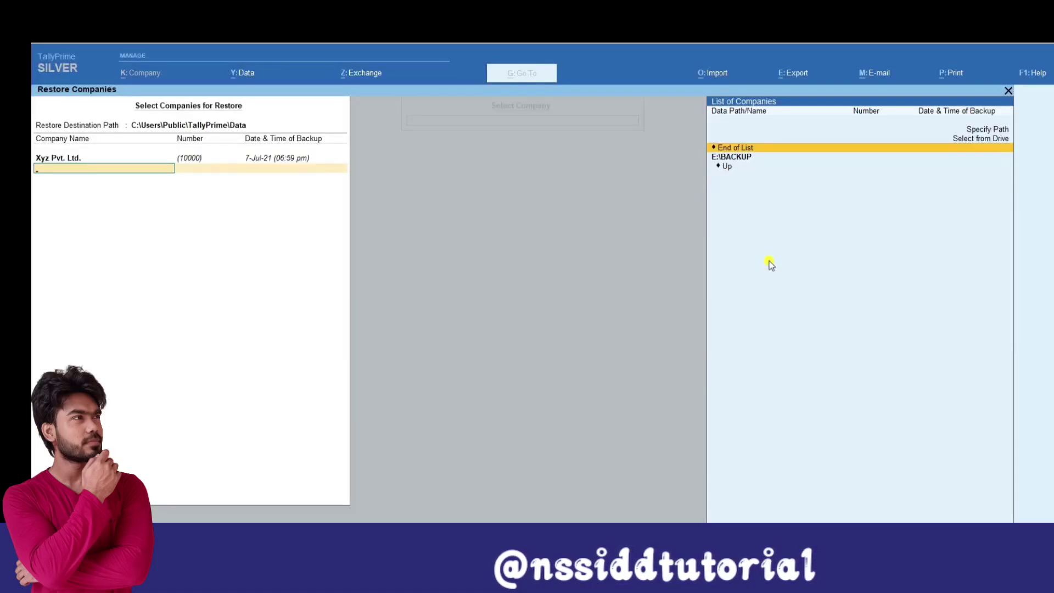
key("Return")
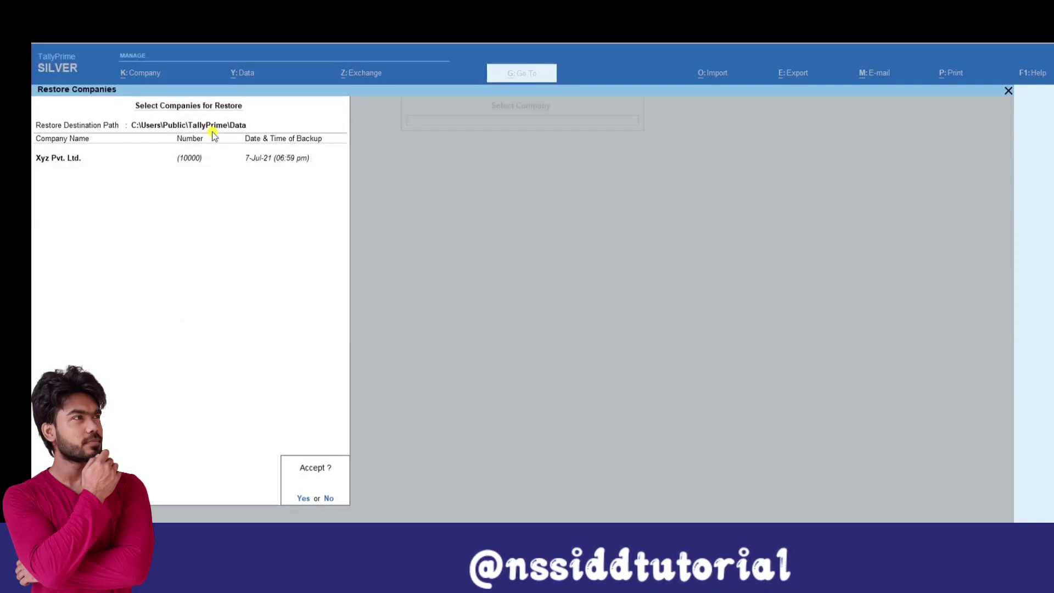
key("y")
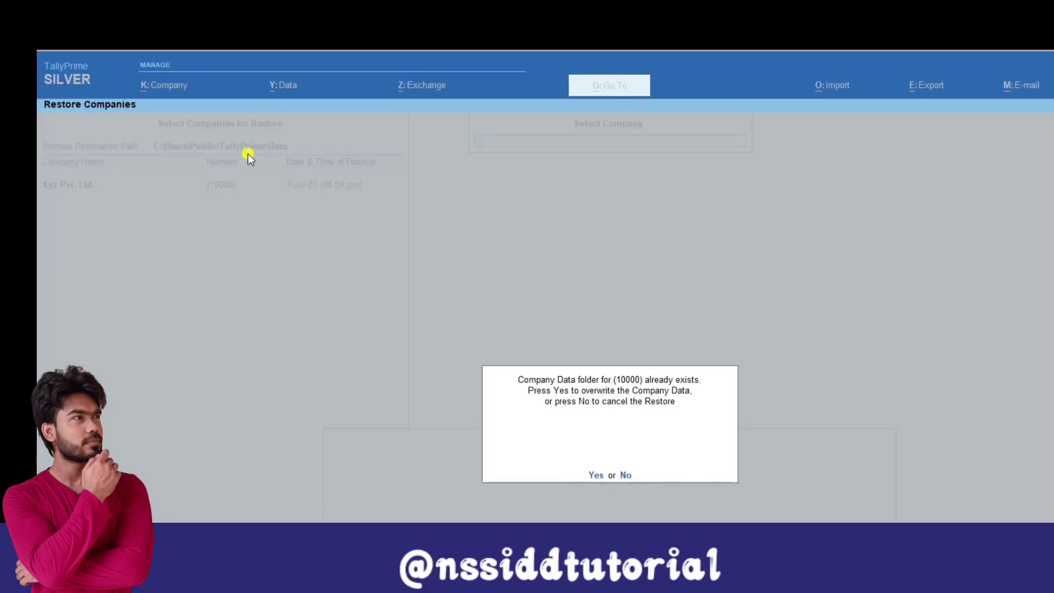
key("y")
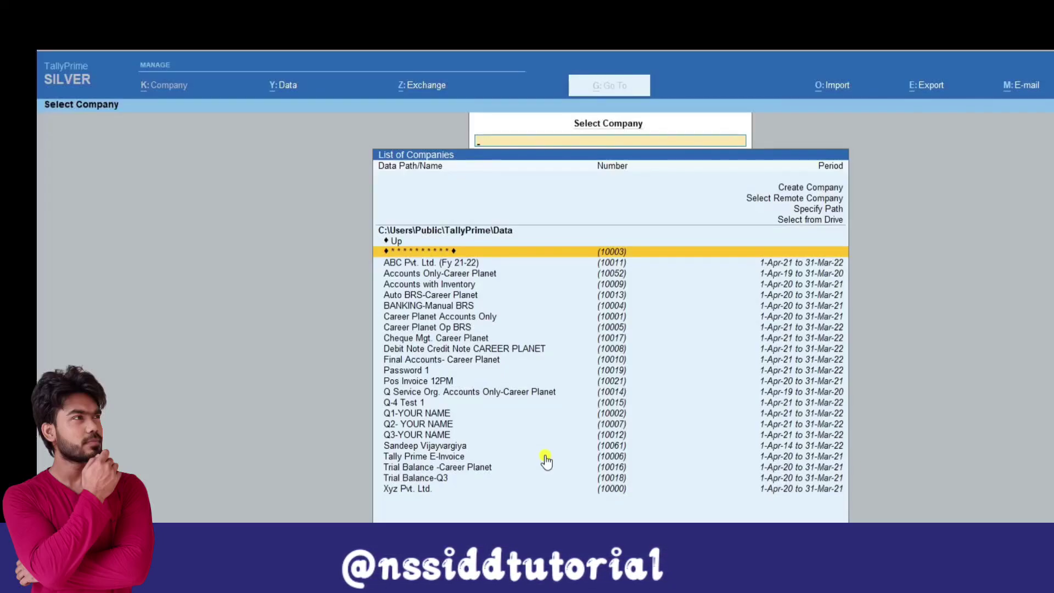
Step: Switch to File Explorer and copy the company folder 10000 from C:\Users\Public\TallyPrime\Data
left_click(468, 233)
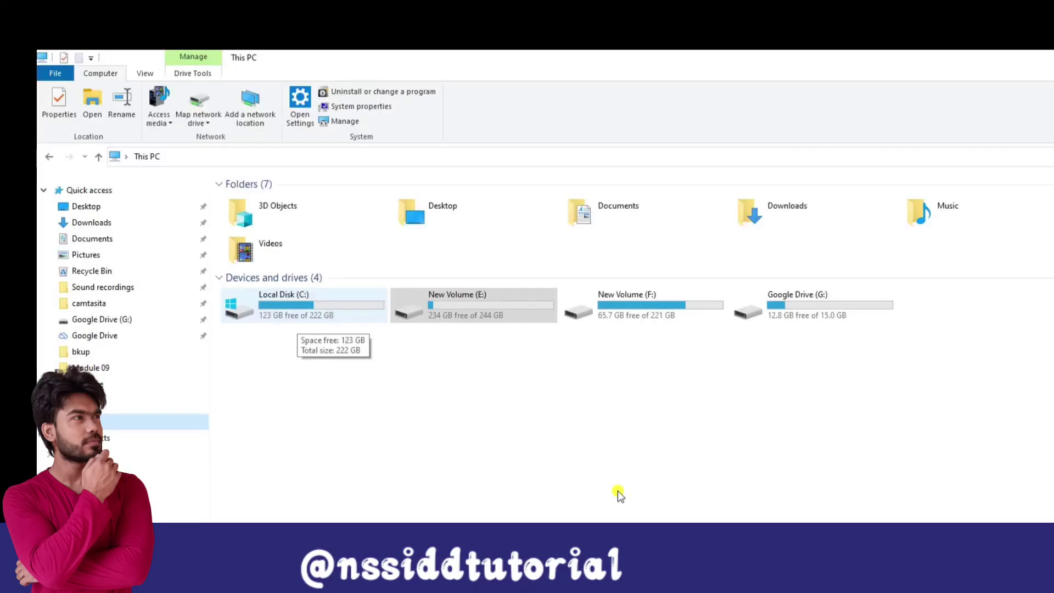
double_click(296, 301)
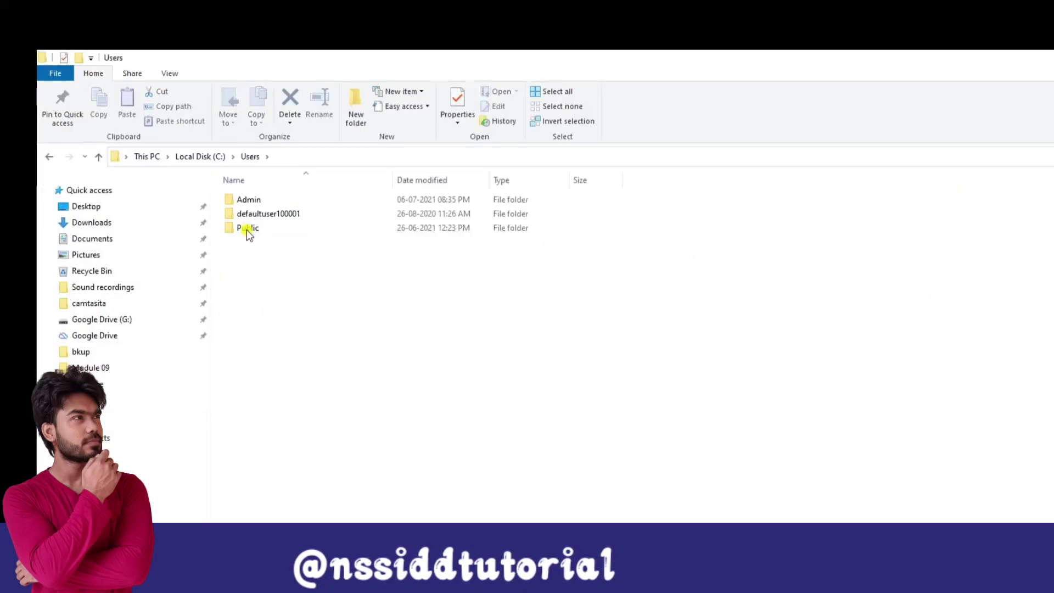
double_click(247, 231)
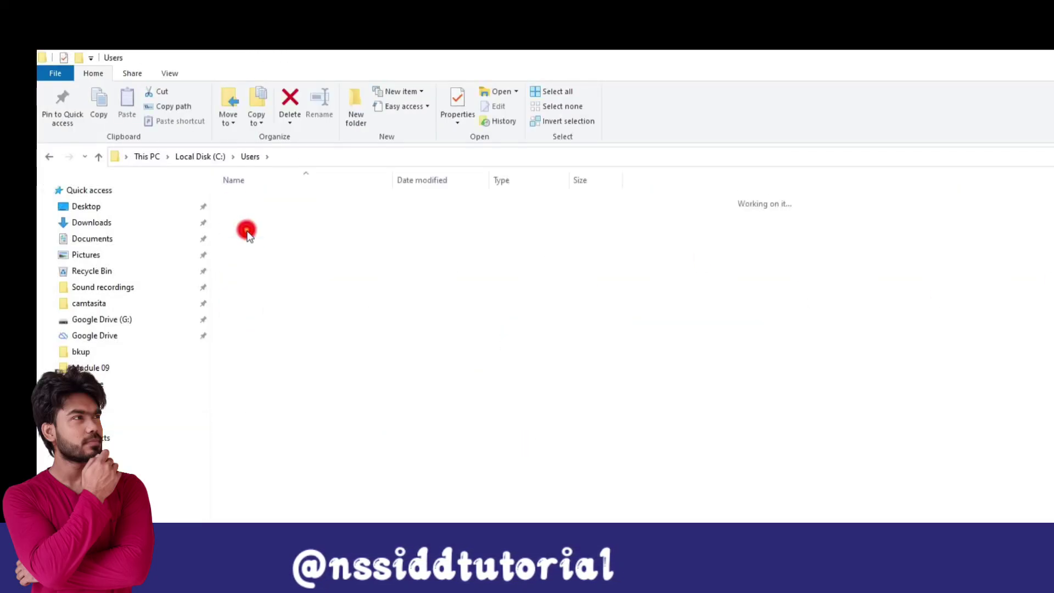
double_click(268, 285)
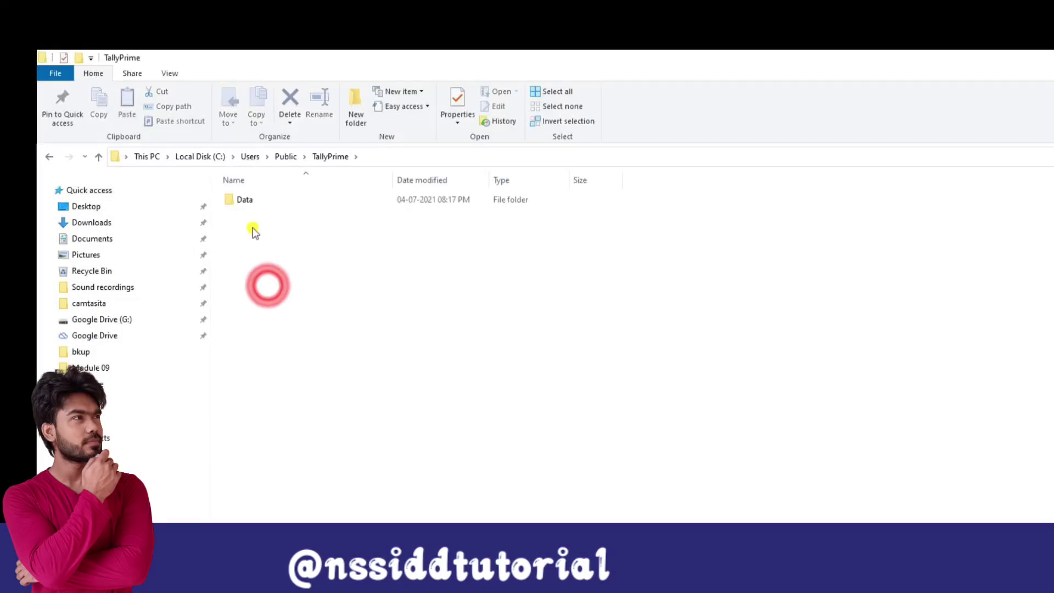
double_click(245, 200)
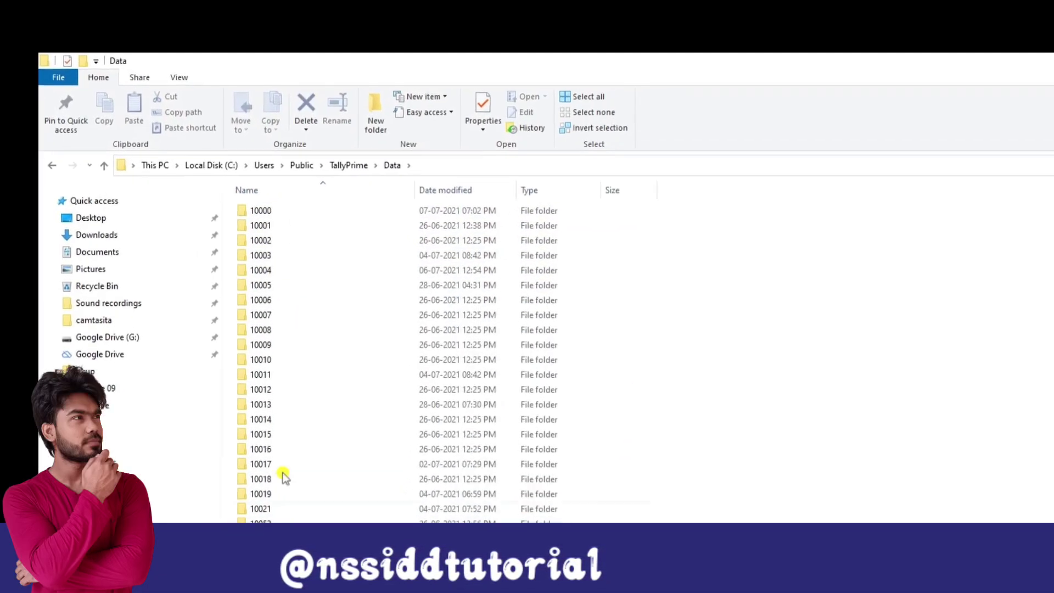
left_click(269, 212)
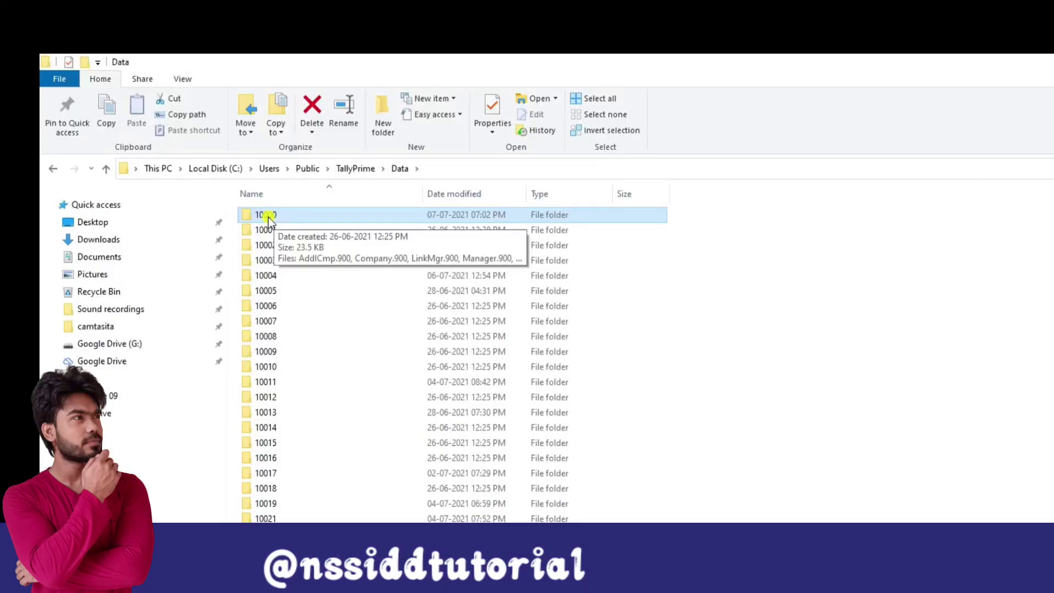
left_click(107, 105)
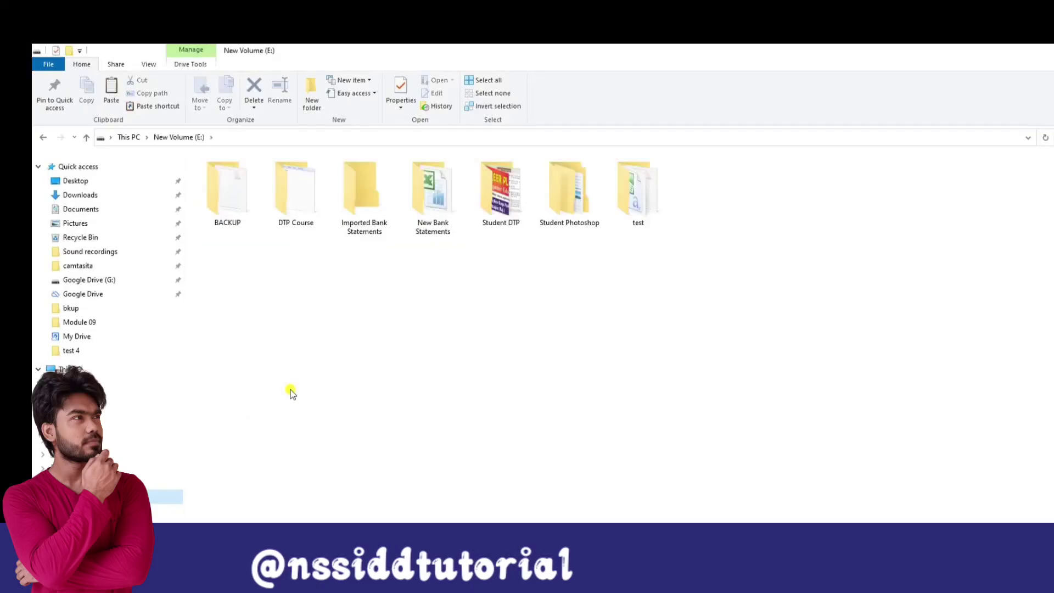
Step: Paste the copied 10000 folder into E:\BACKUP and open the pasted folder
double_click(236, 195)
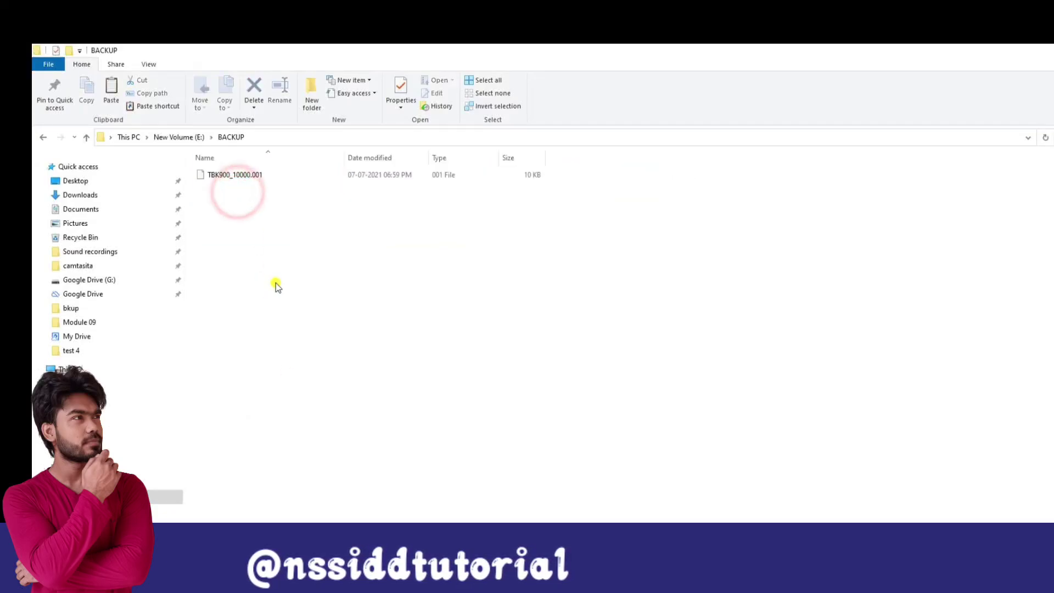
left_click(113, 94)
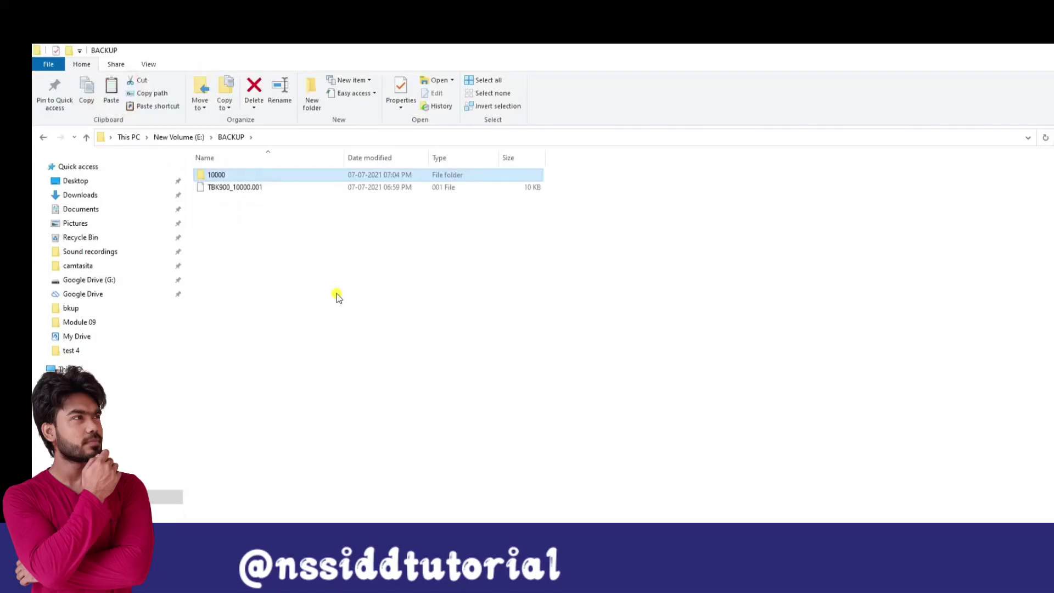
double_click(217, 173)
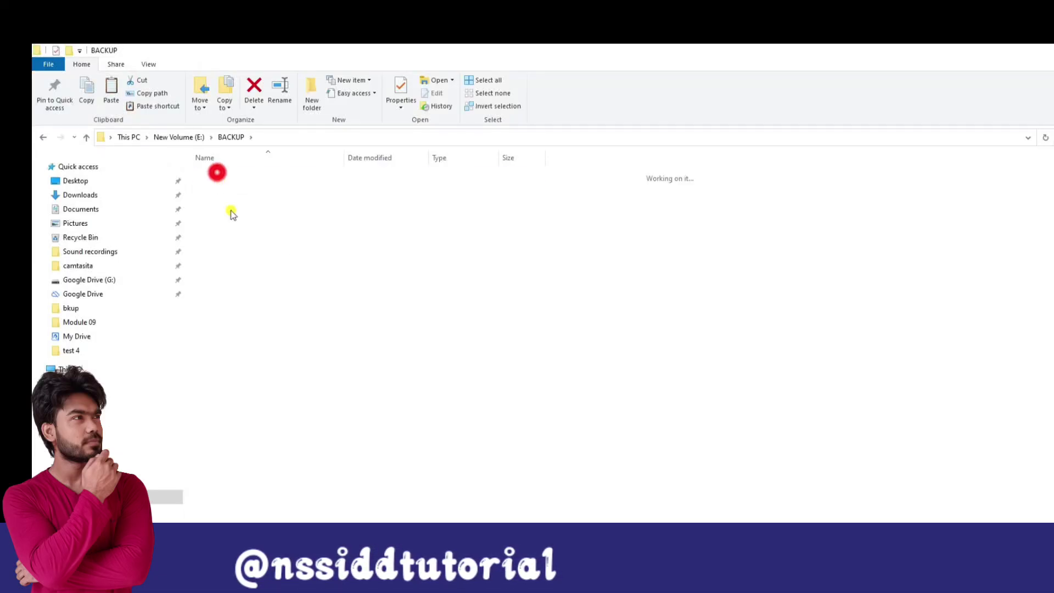